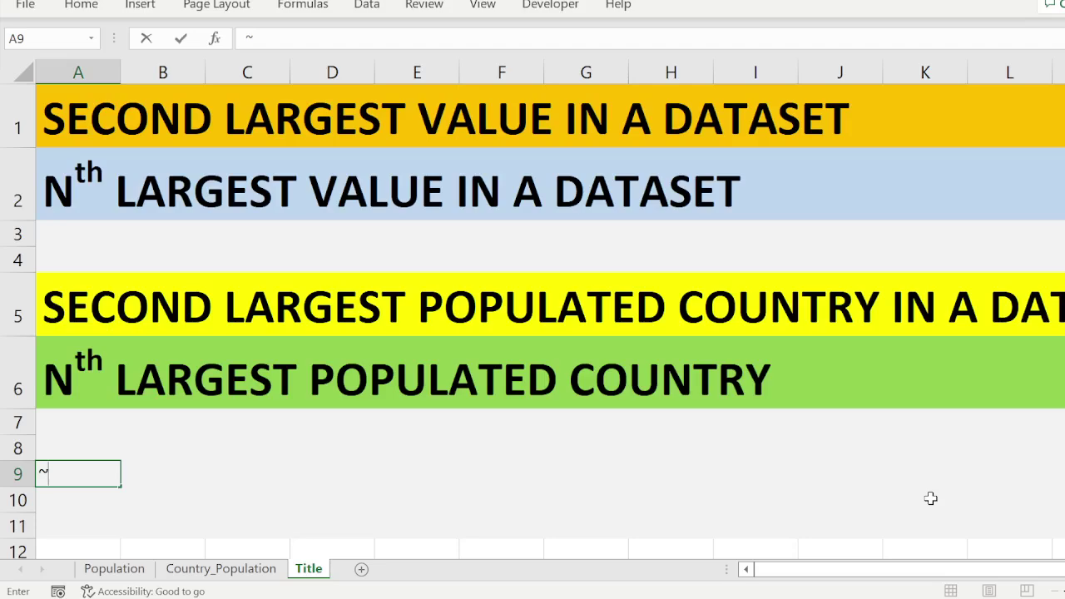
Review the topics on the Title sheet and open the Country_Population sheet to look over its Country and Population headers
click(93, 124)
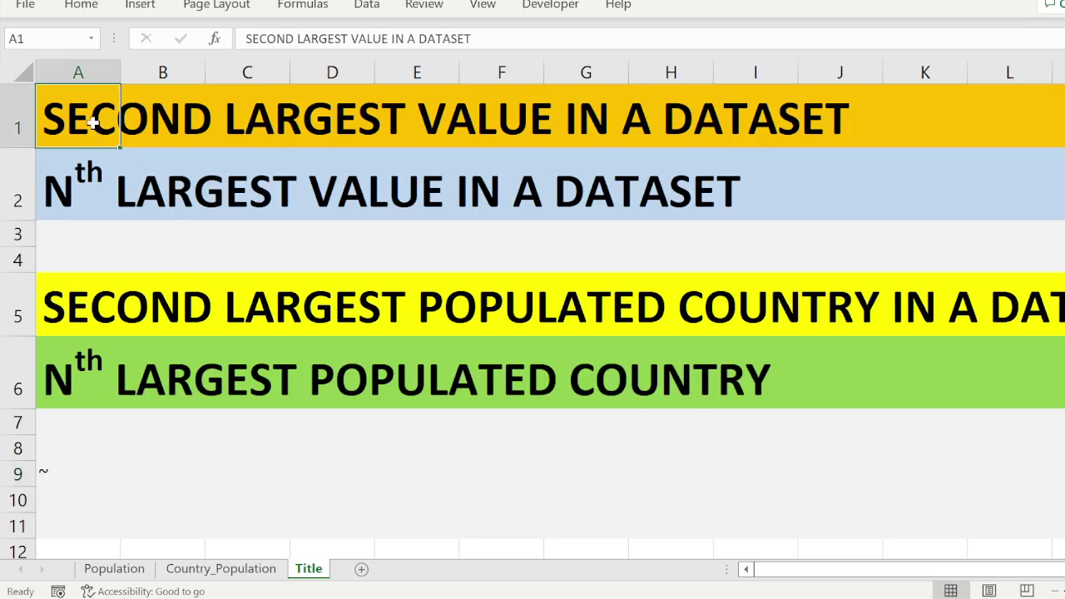
click(89, 205)
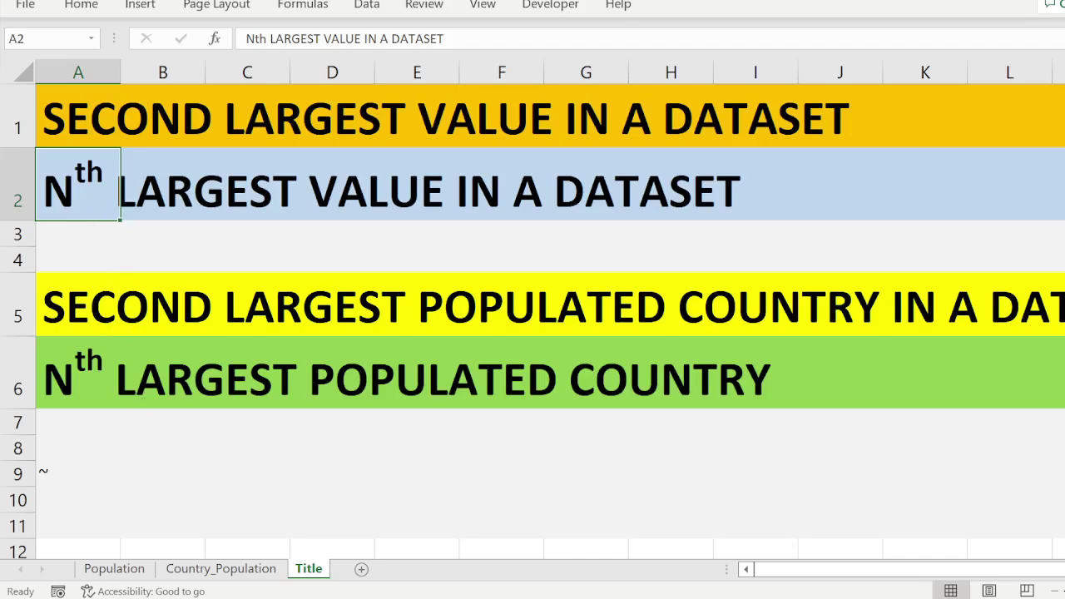
click(269, 569)
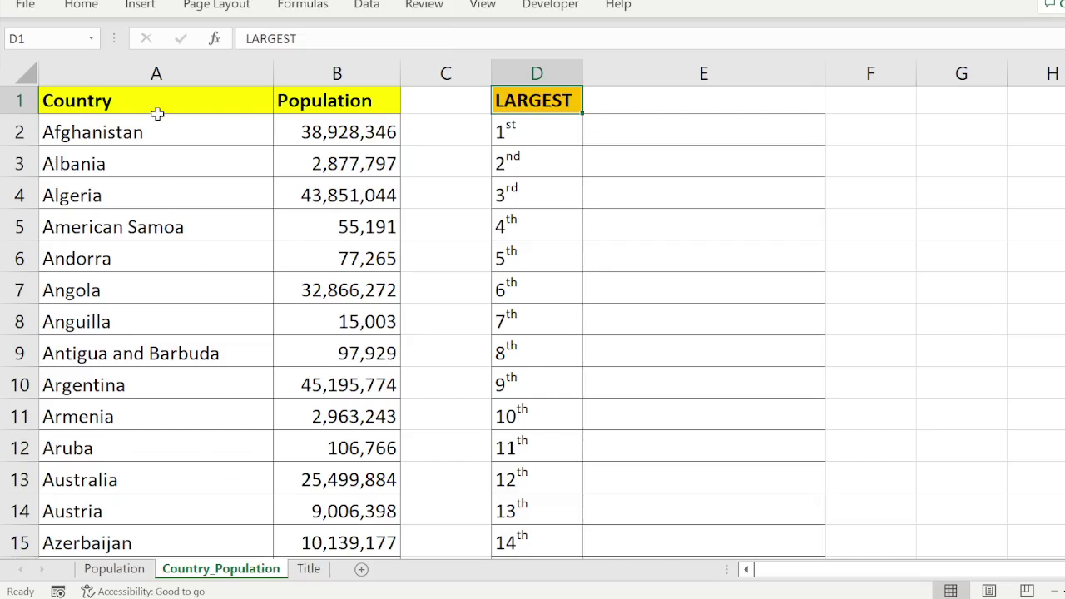
click(174, 100)
click(317, 102)
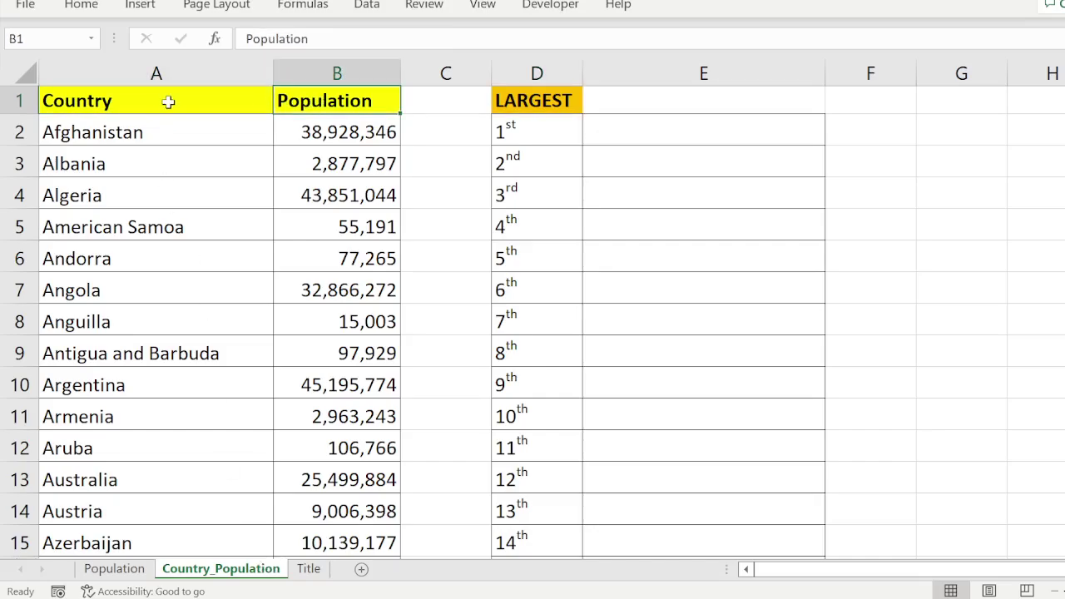
Examine the country and population records through the last row, along with the empty cell for the 2nd largest value
click(164, 129)
drag(163, 129, 124, 466)
scroll(125, 463, down, 7)
scroll(118, 478, down, 8)
click(115, 478)
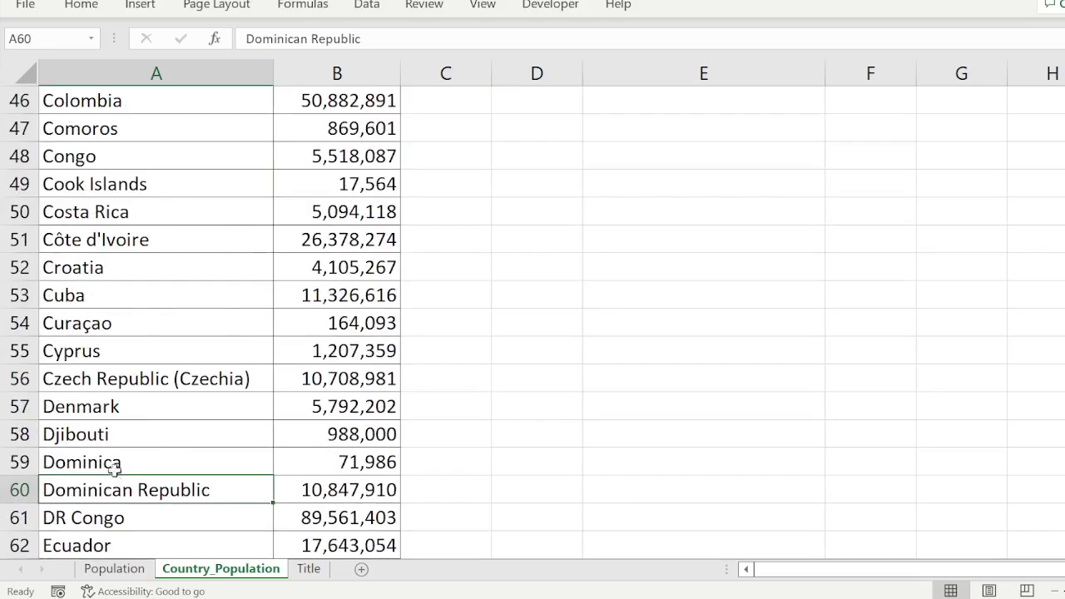
scroll(533, 321, down, 20)
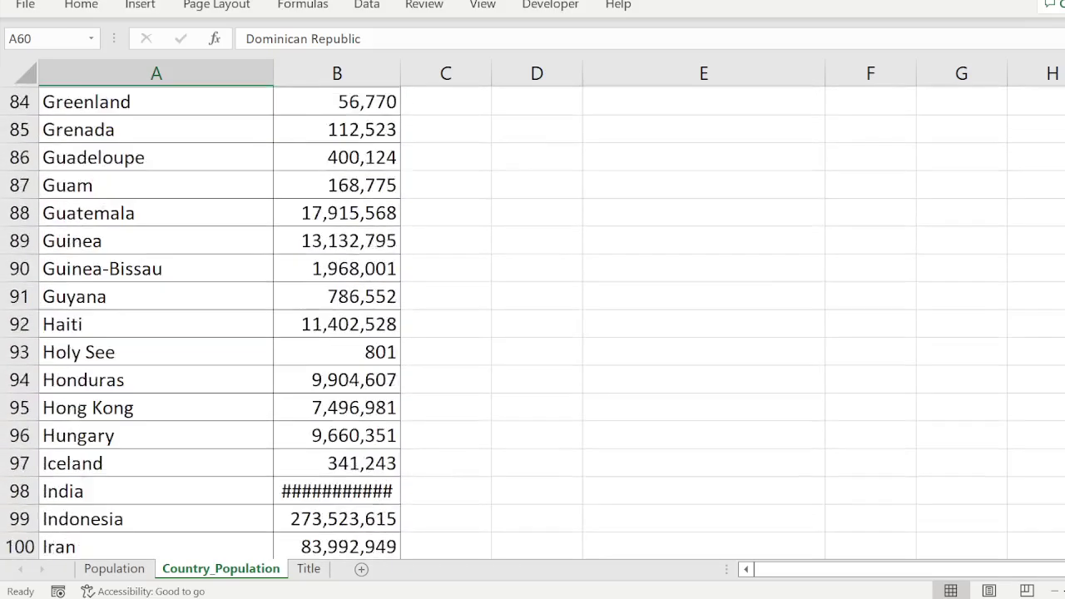
scroll(533, 321, down, 14)
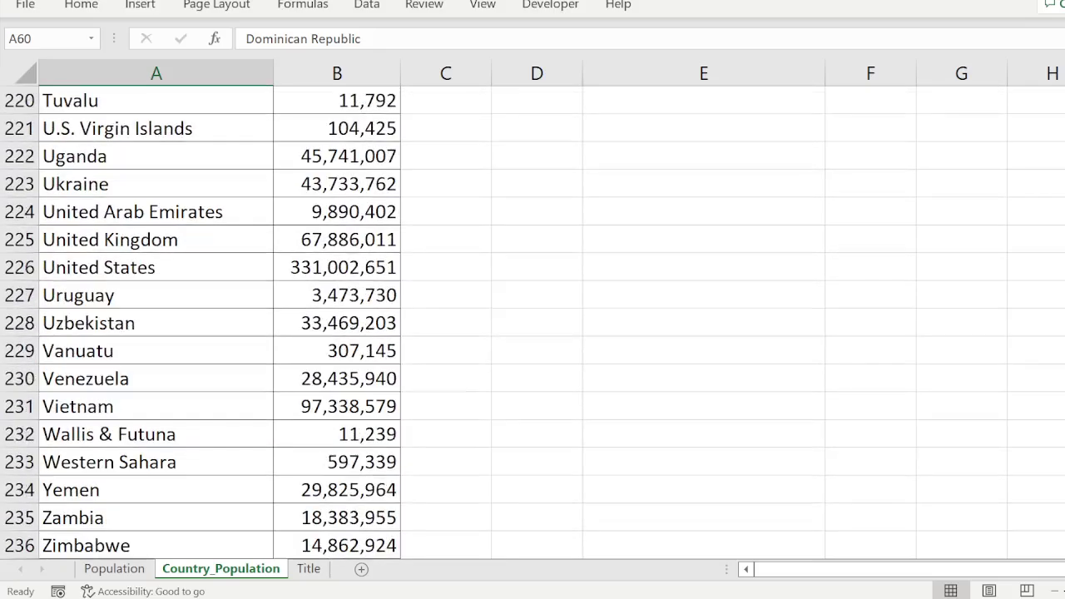
scroll(532, 321, up, 20)
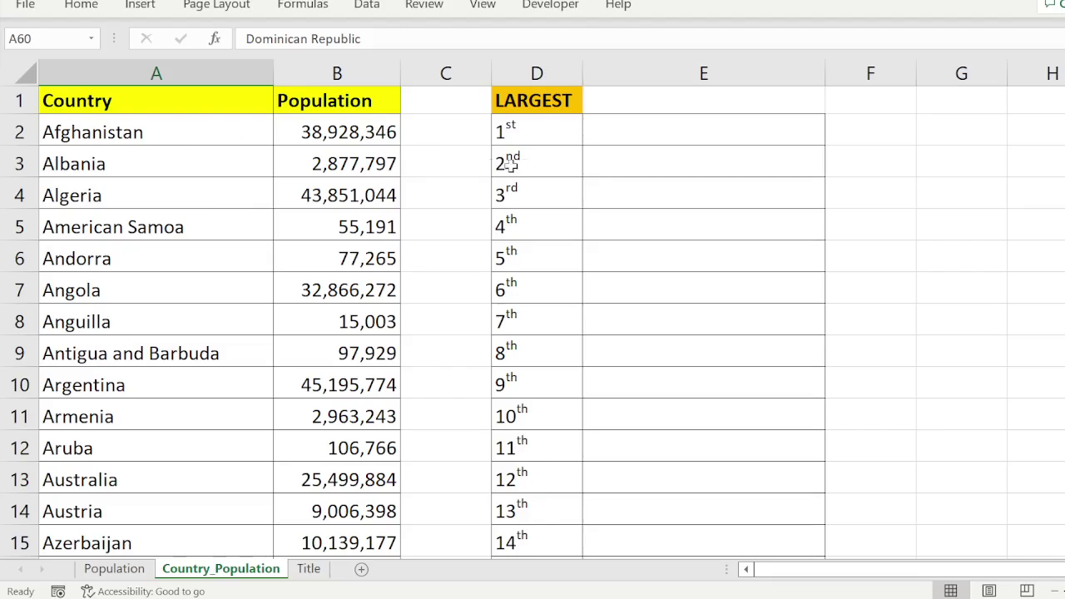
click(692, 167)
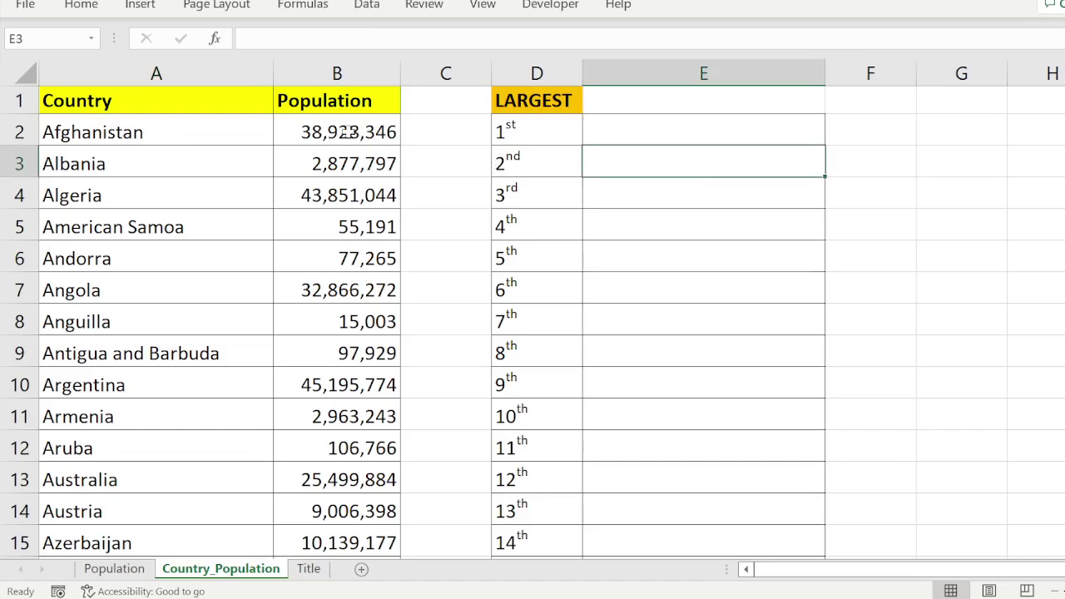
click(348, 133)
click(353, 171)
click(354, 195)
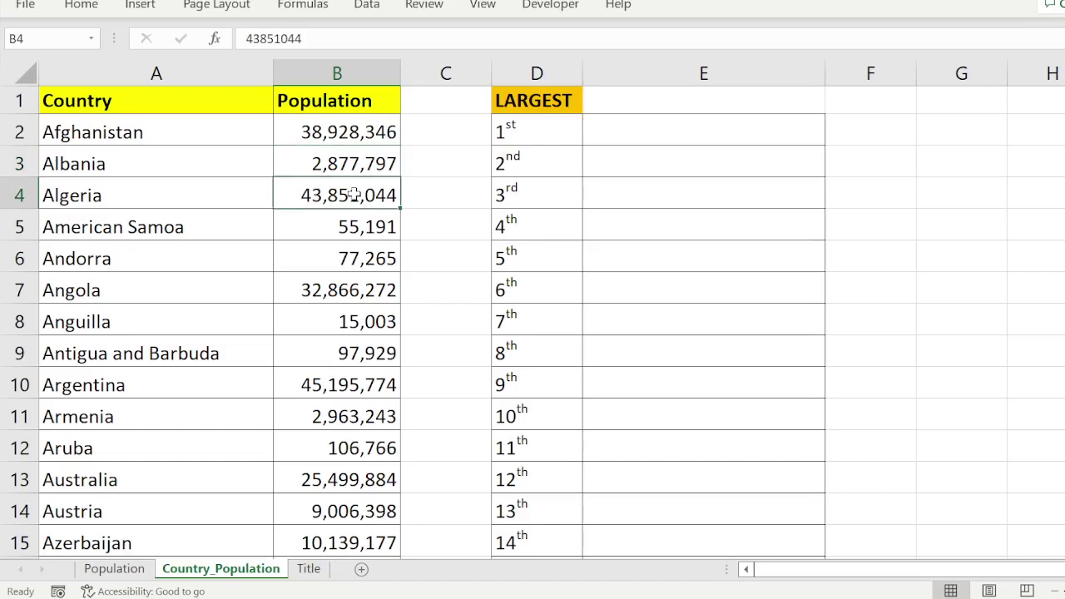
Copy the Country and Population columns A:B and paste them as unformatted values starting at G1
click(187, 70)
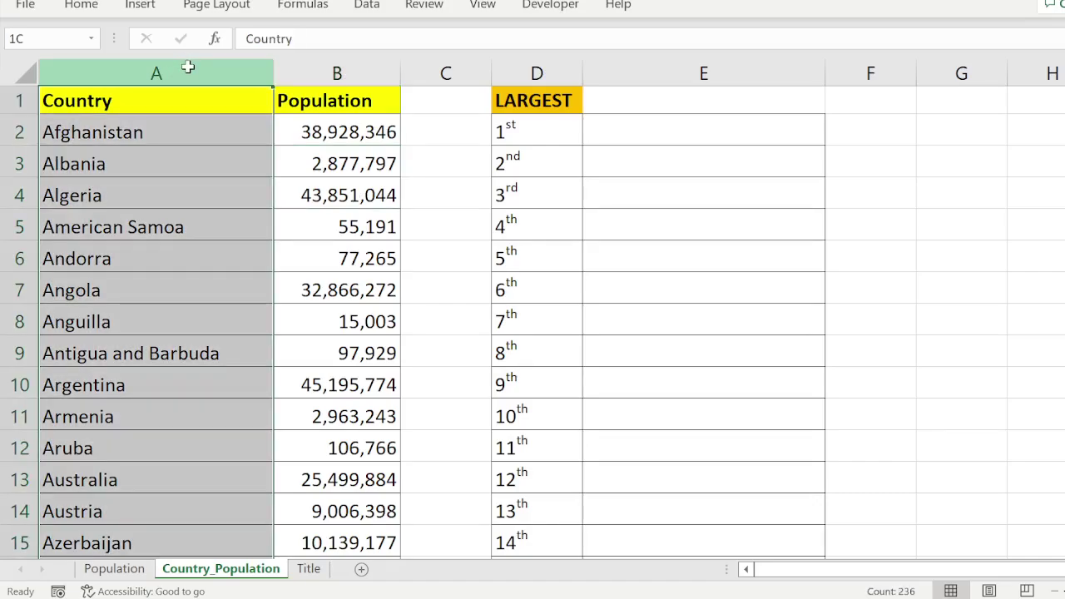
drag(188, 66, 333, 77)
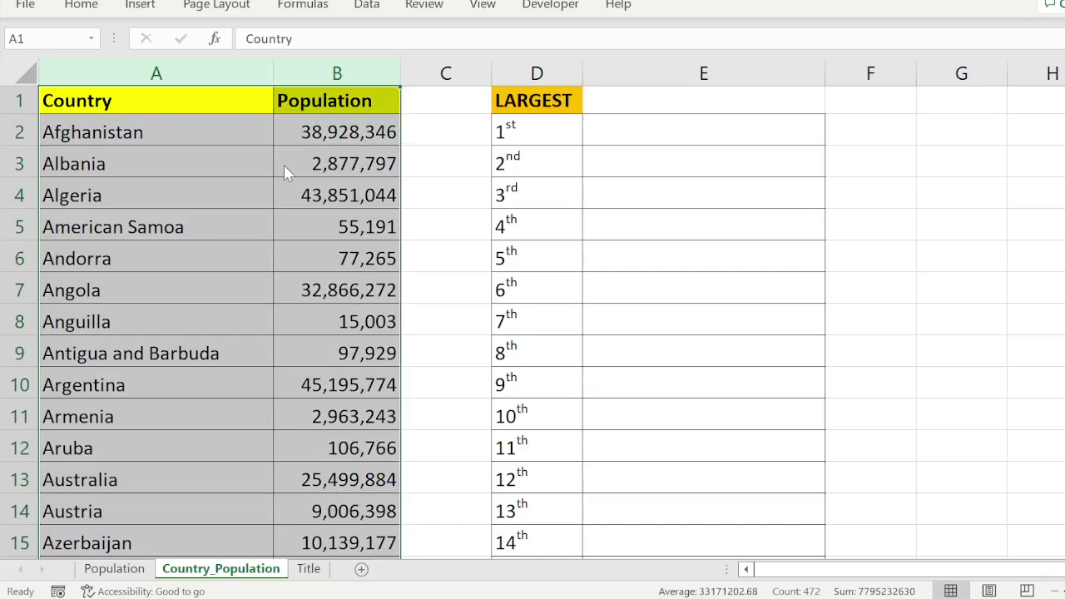
key(ctrl+c)
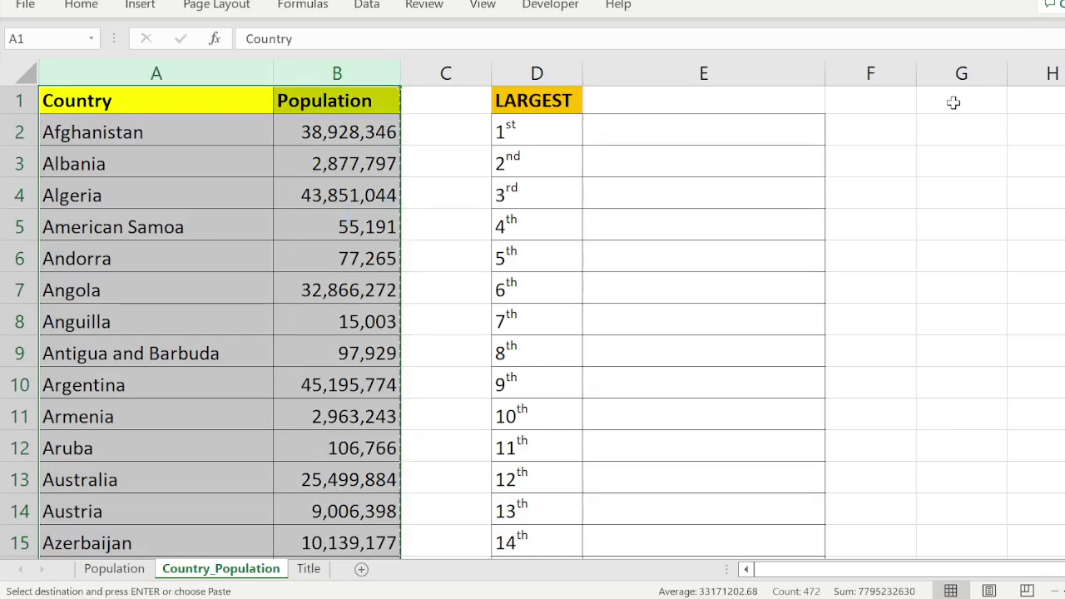
click(937, 101)
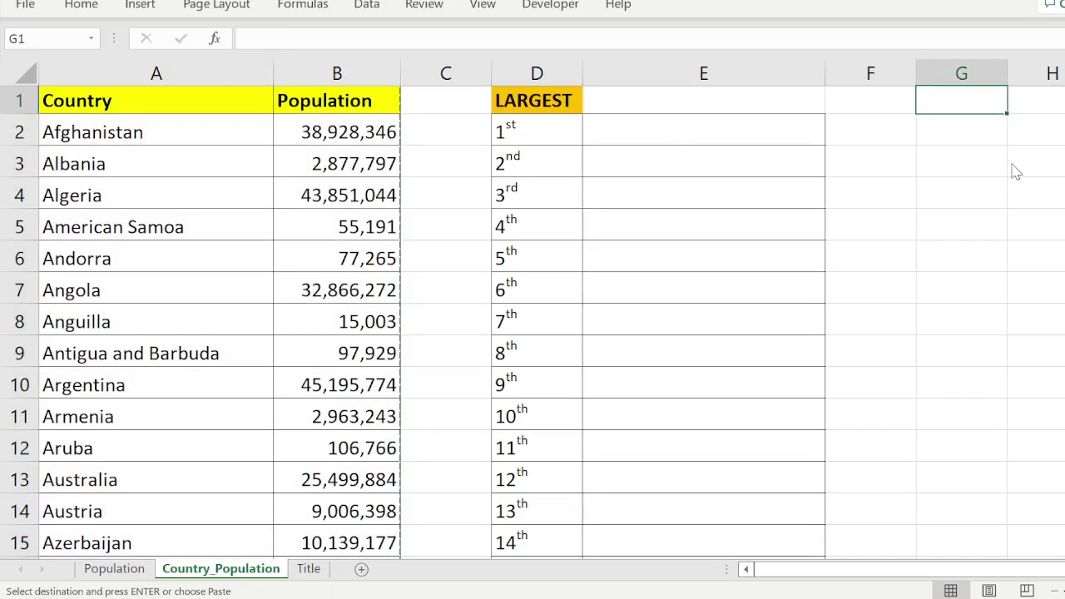
key(ctrl+v)
Sort the copied data in columns G:H by population from largest to smallest, keeping the header row in place
click(970, 66)
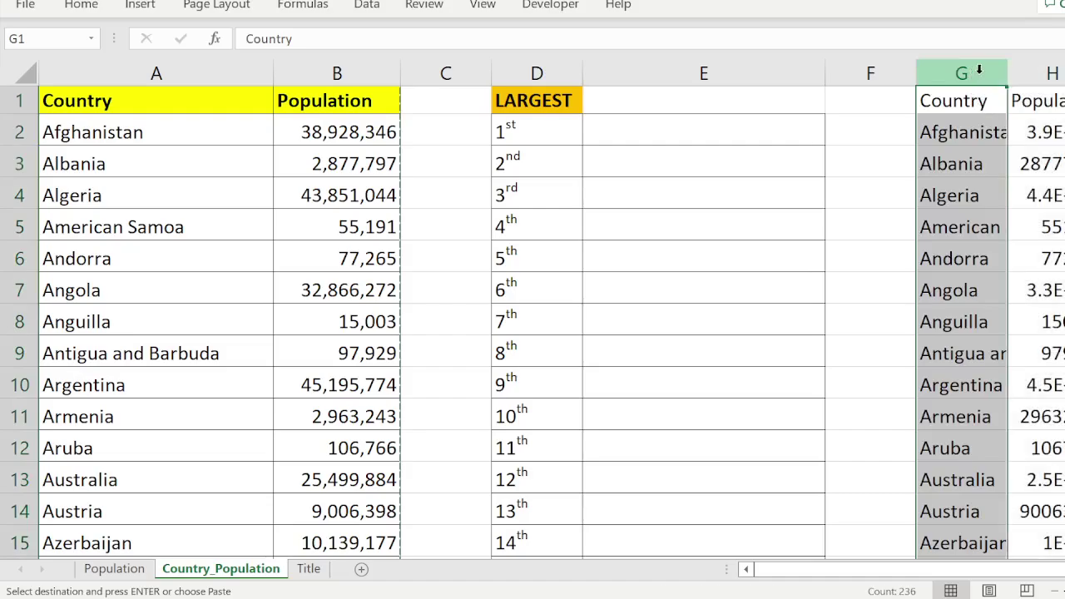
drag(969, 64, 1032, 70)
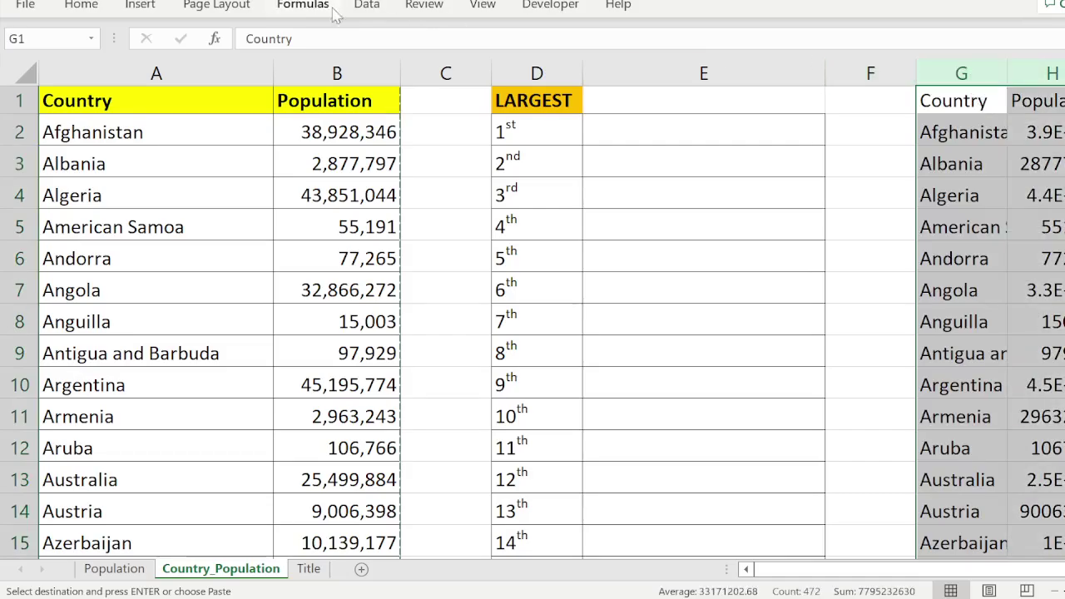
click(366, 6)
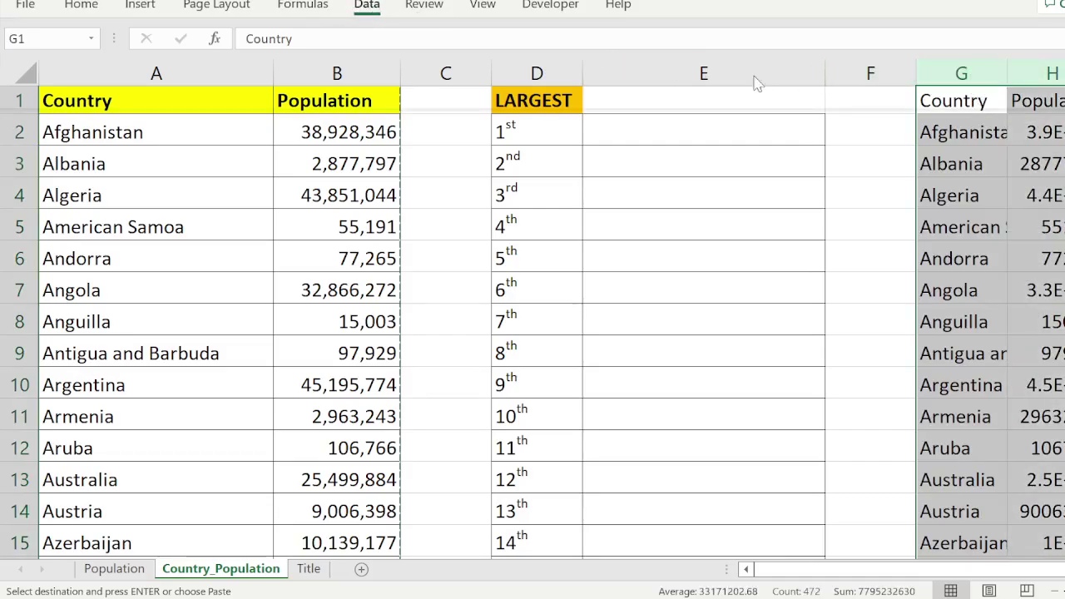
key(Return)
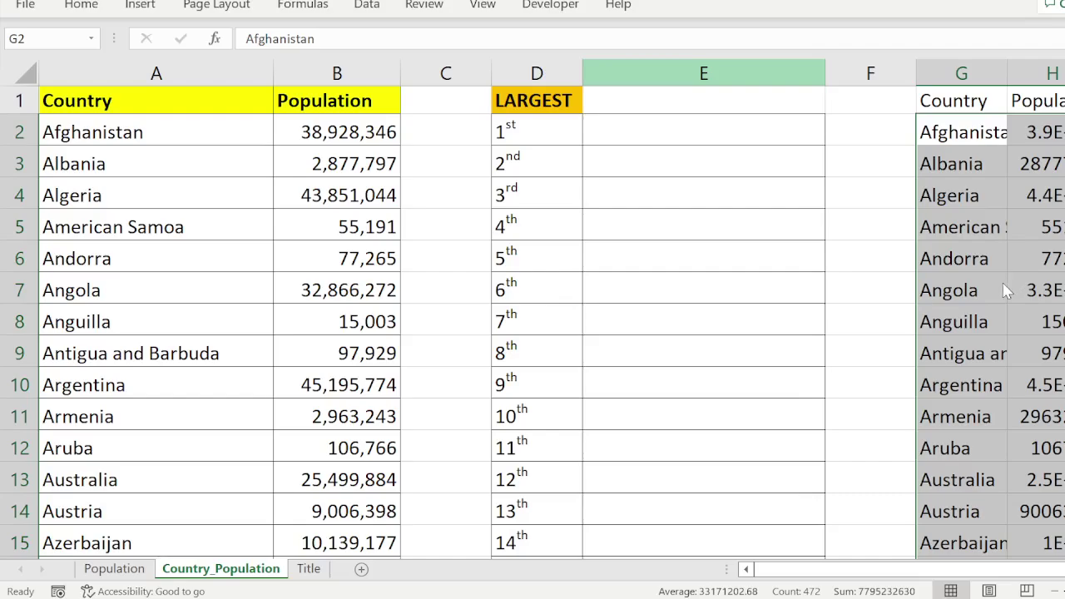
key(ctrl+shift+s)
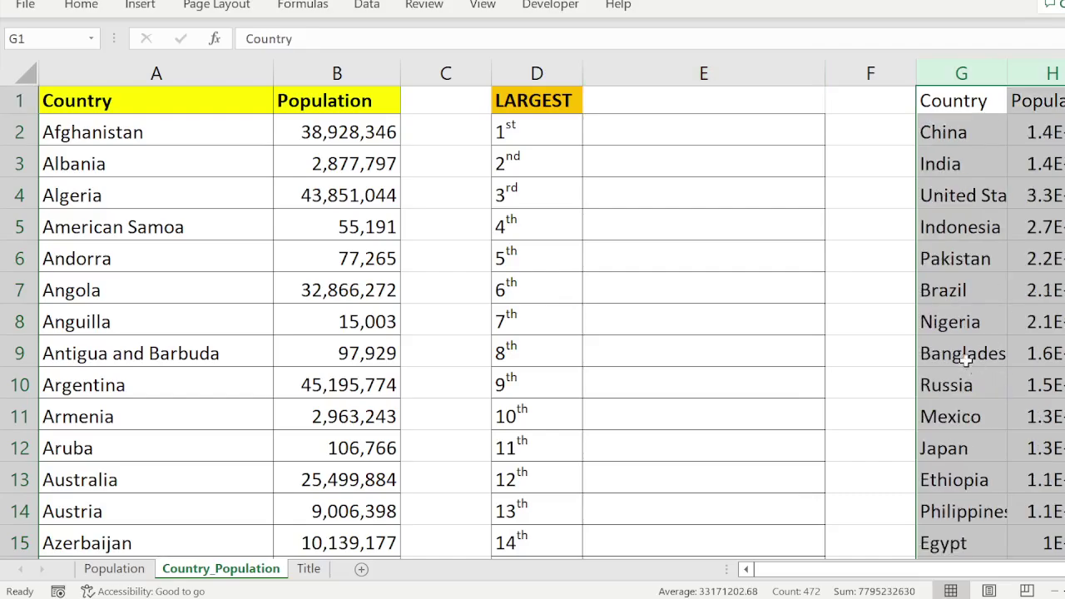
Fit column H to the width of its population figures and check the second-ranked country and population in G3:H3
click(989, 131)
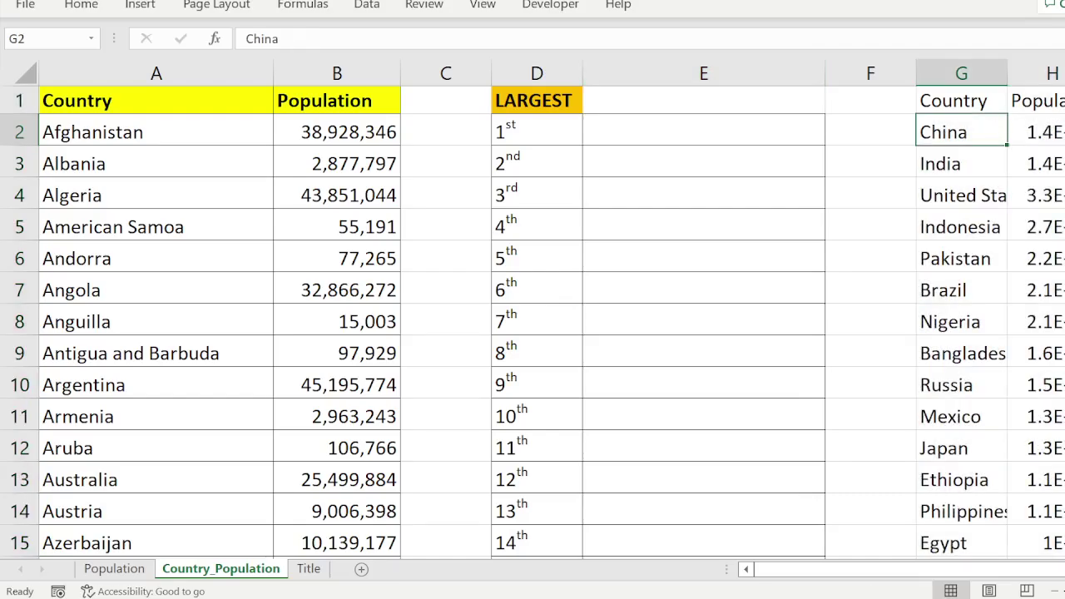
double_click(1064, 73)
click(1039, 163)
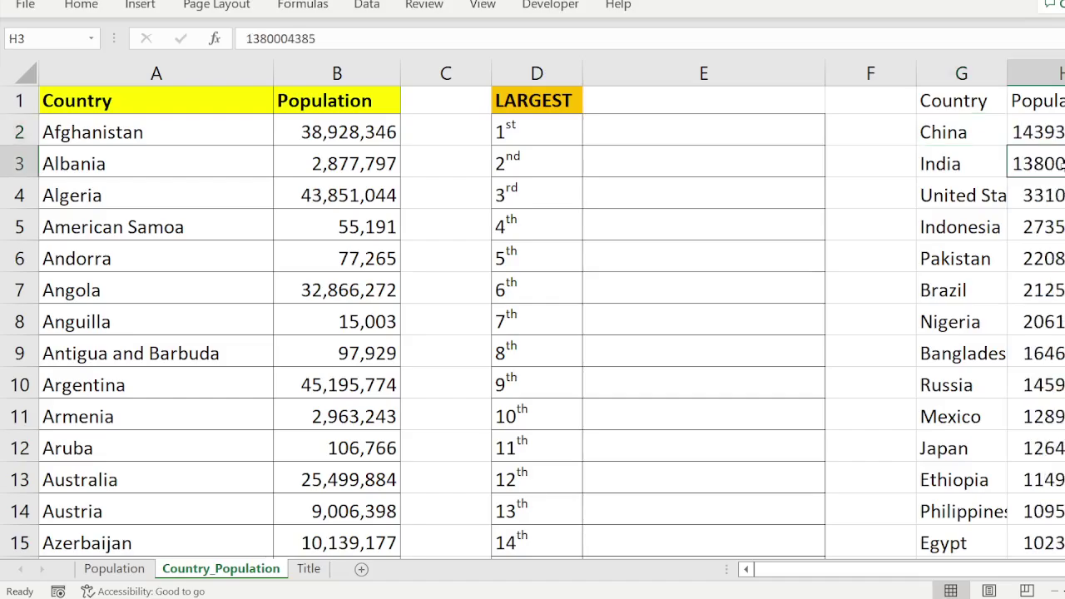
click(957, 164)
click(1049, 164)
click(968, 167)
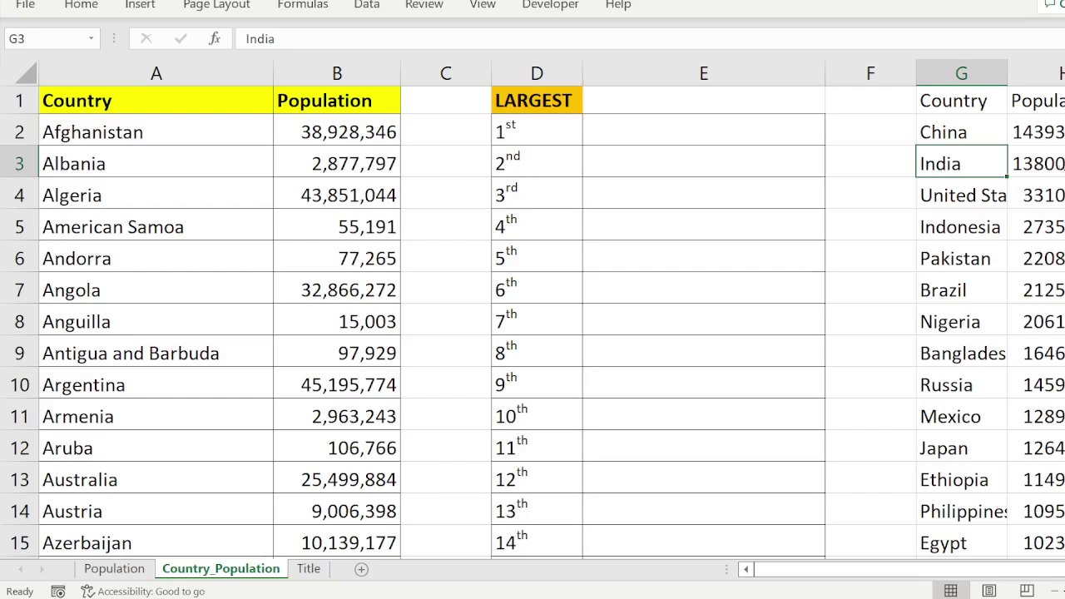
click(1036, 163)
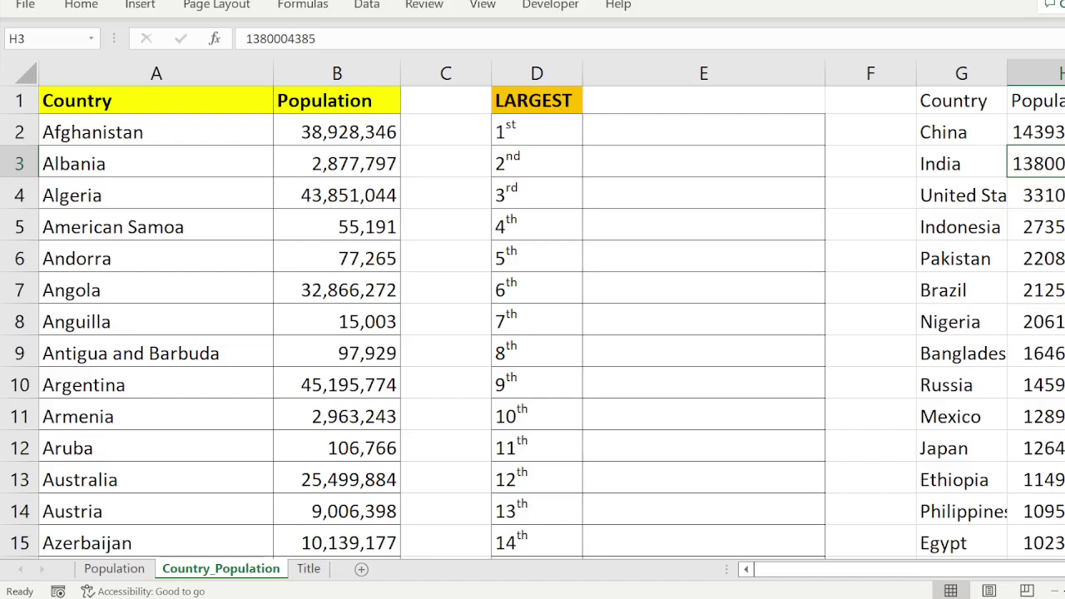
click(988, 169)
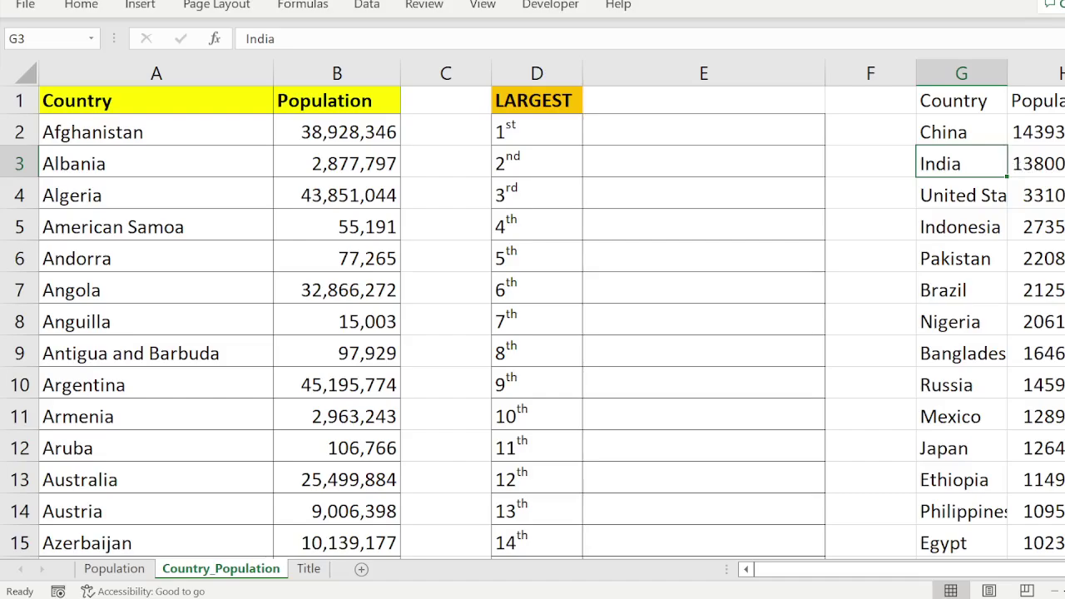
click(1036, 164)
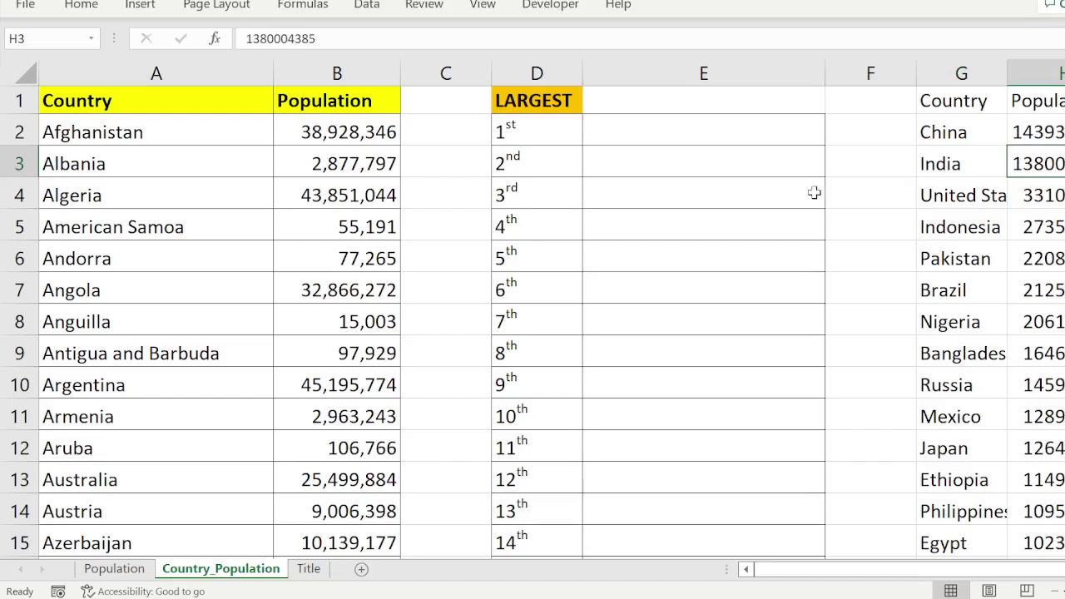
Calculate the 2nd largest population in E3 with =LARGE(B2:B236,2) and compare it with the sorted figure in H3
click(669, 161)
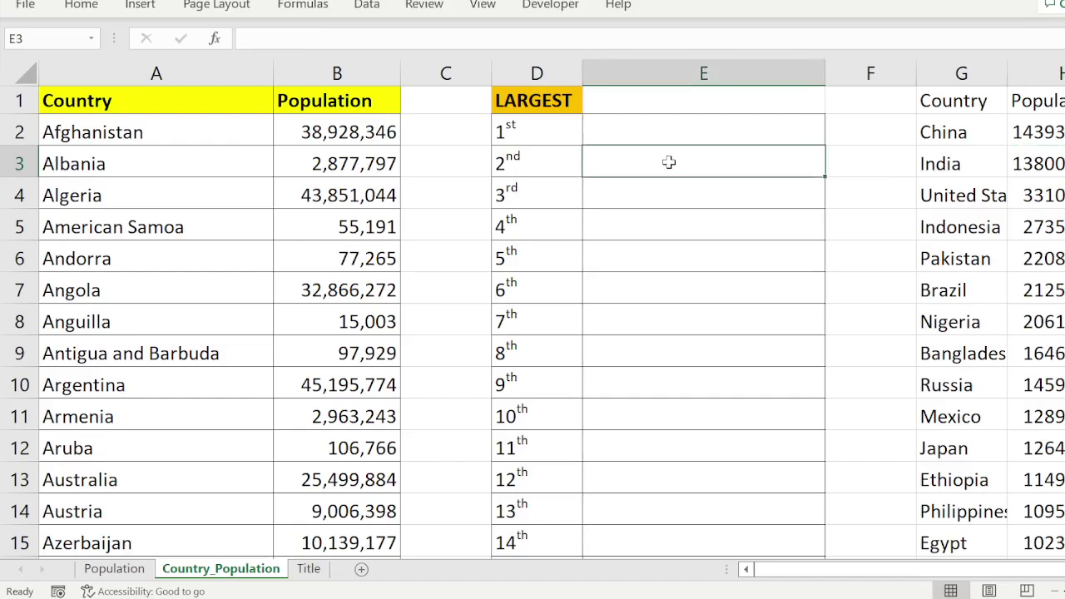
double_click(668, 163)
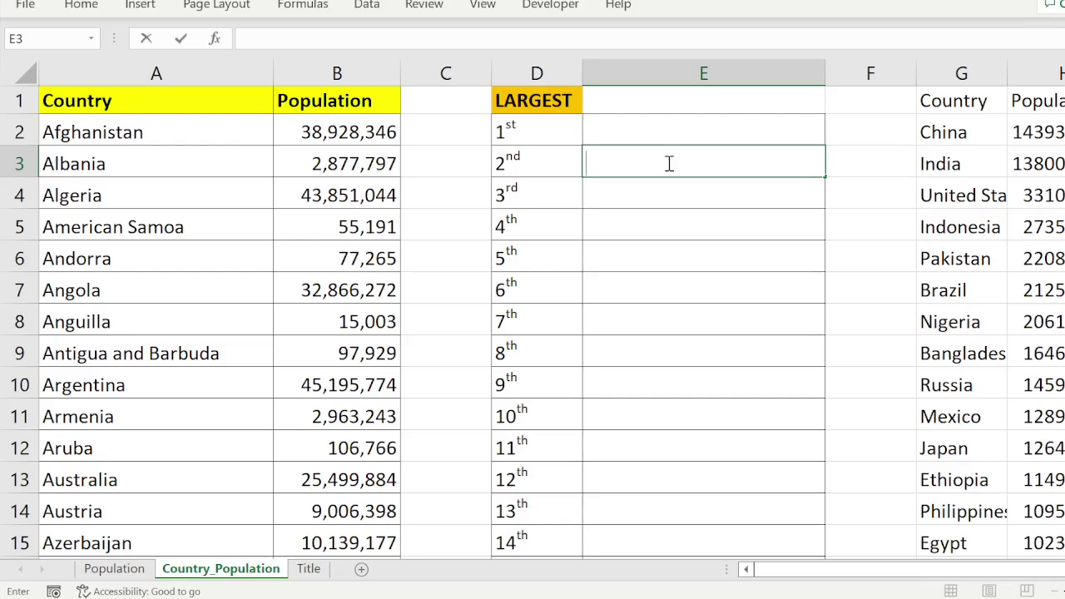
text(=LARGE)
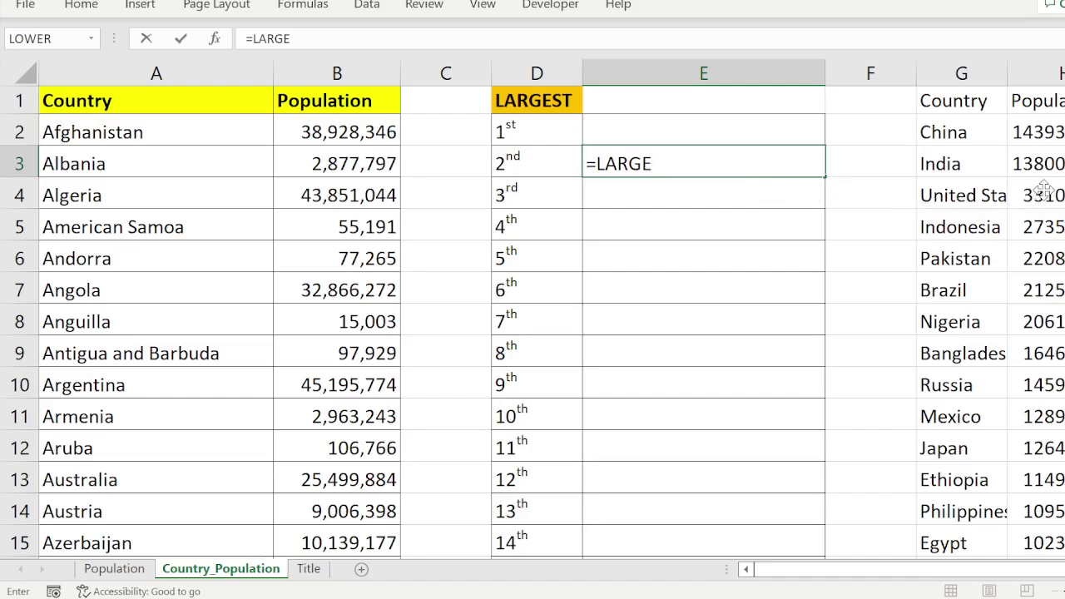
text(()
drag(379, 133, 369, 490)
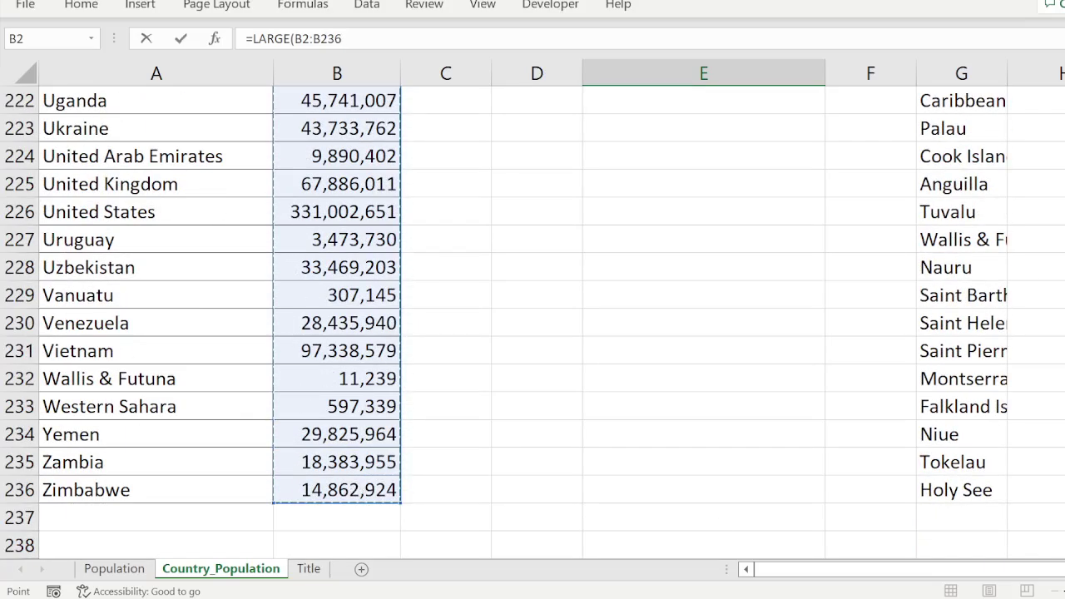
scroll(533, 323, up, 20)
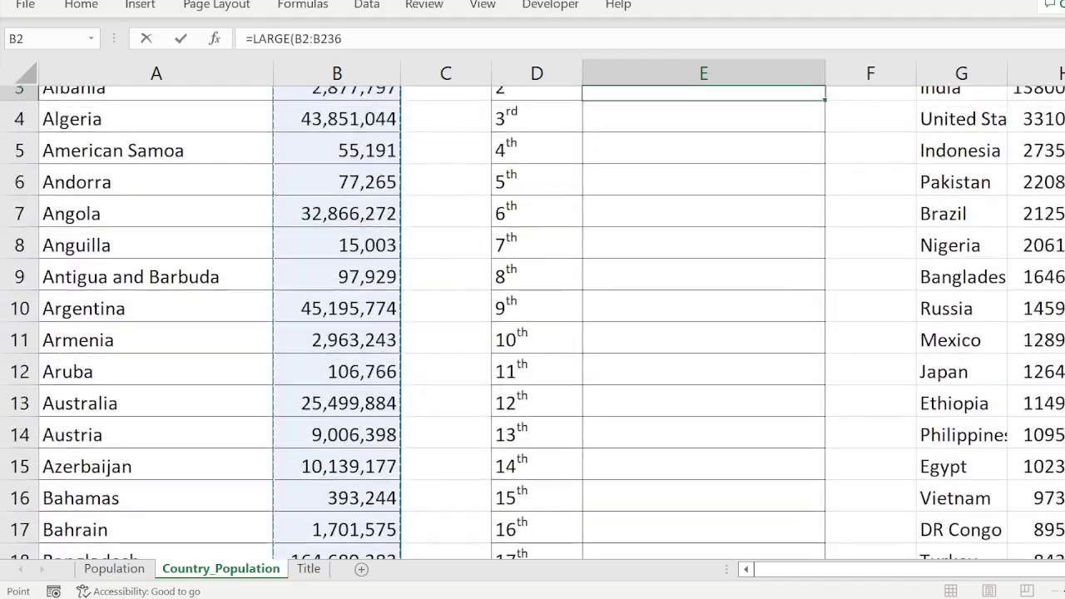
scroll(532, 323, up, 1)
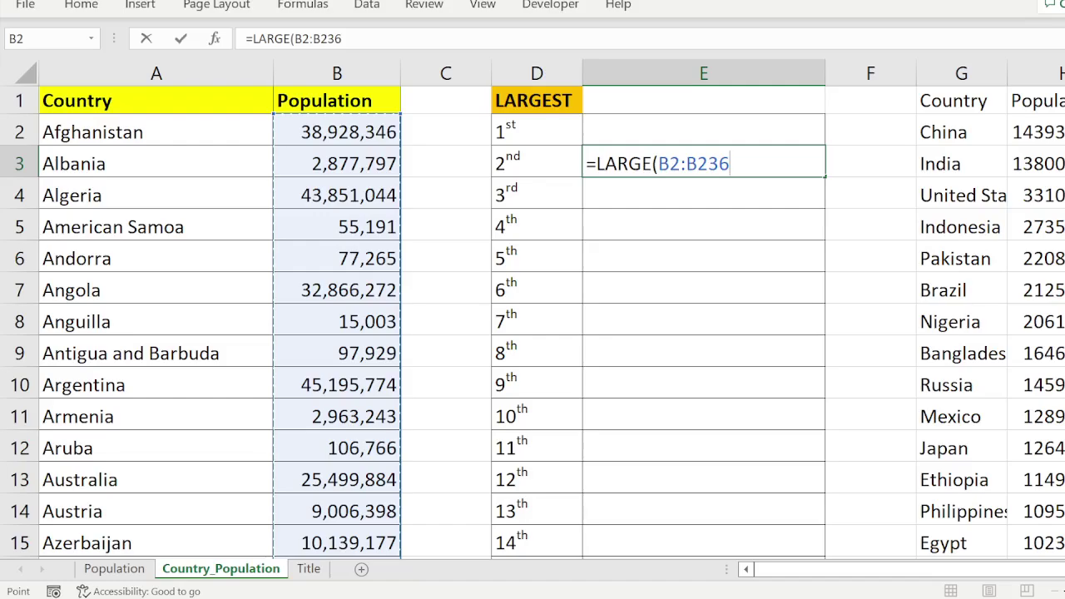
text(,)
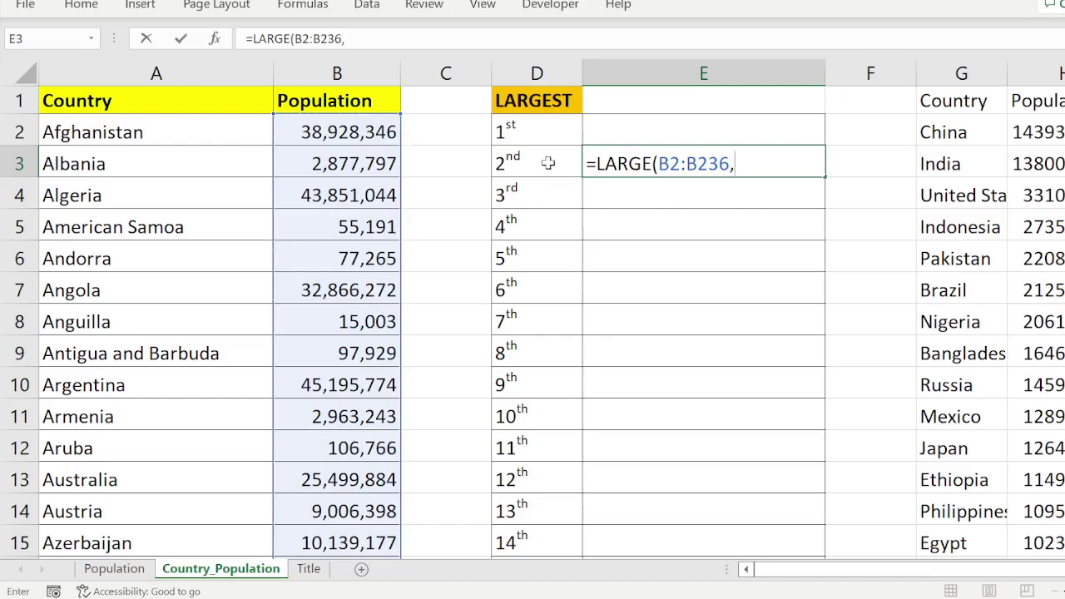
text(2))
key(Return)
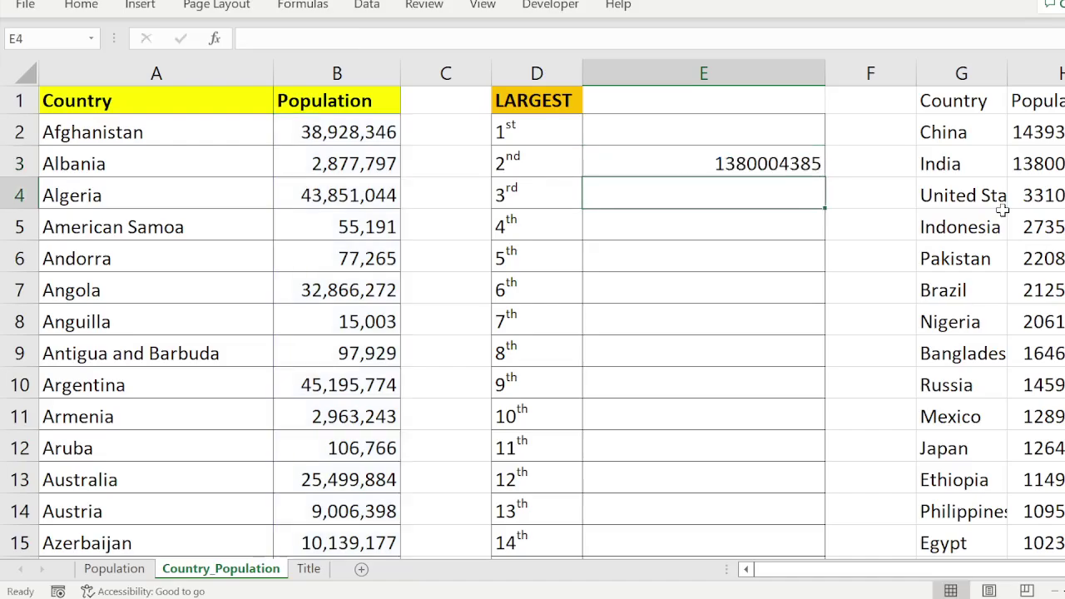
click(734, 163)
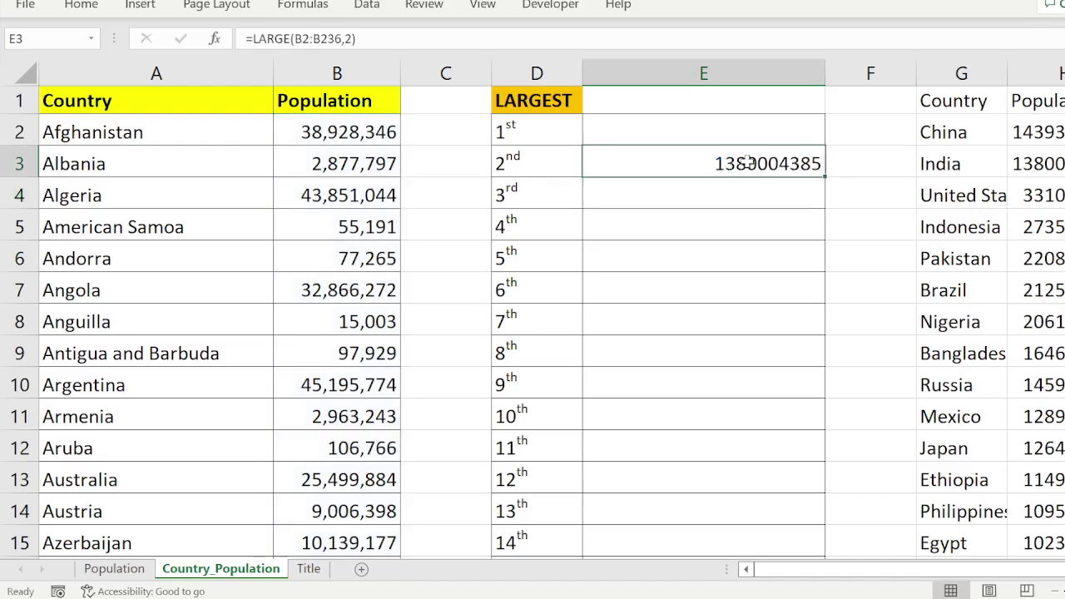
click(1054, 166)
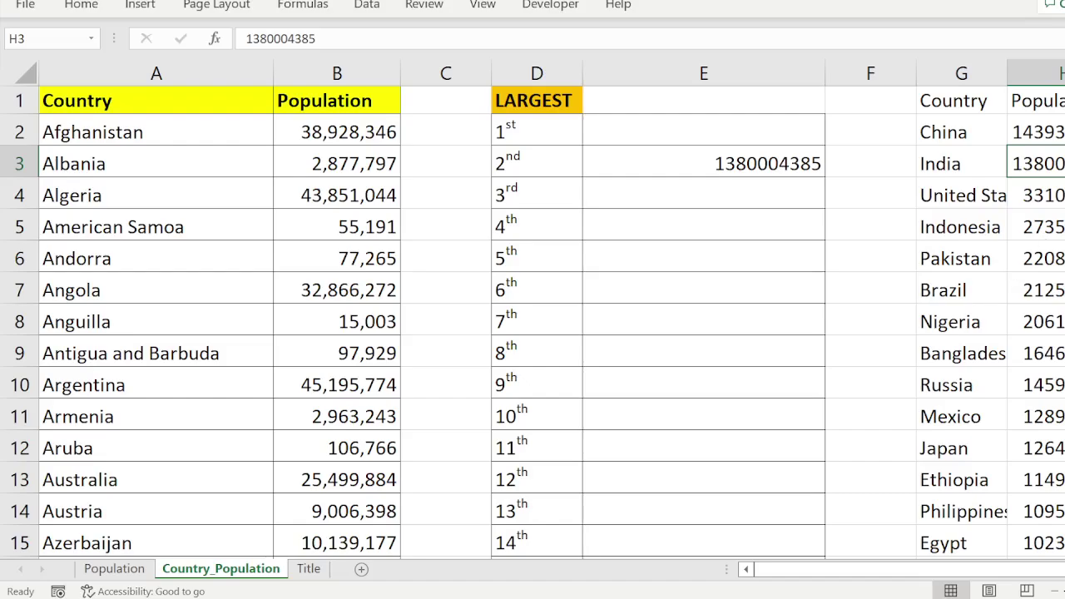
Calculate the 5th largest population in E6 with =LARGE(B2:B236,5) and compare it with the sorted figure in H6
click(754, 158)
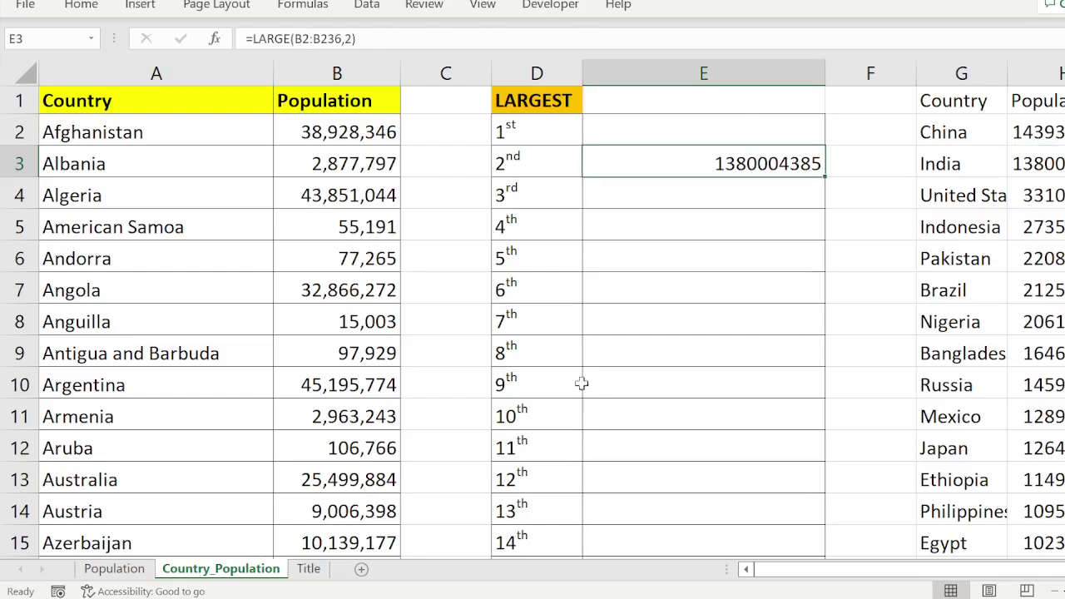
click(674, 255)
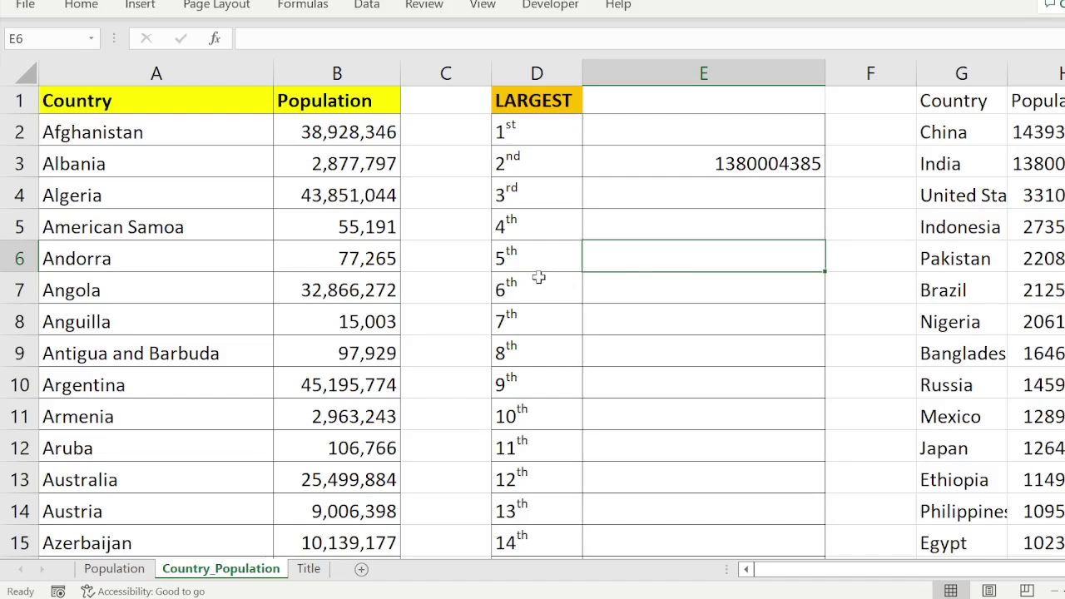
double_click(688, 259)
text(=)
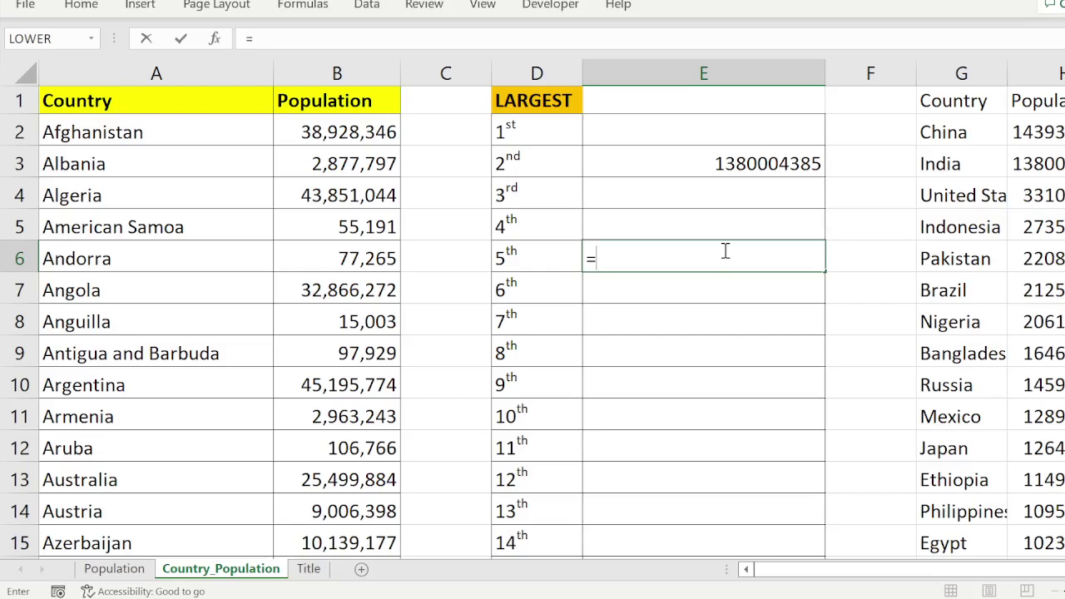
text(l)
key(Tab)
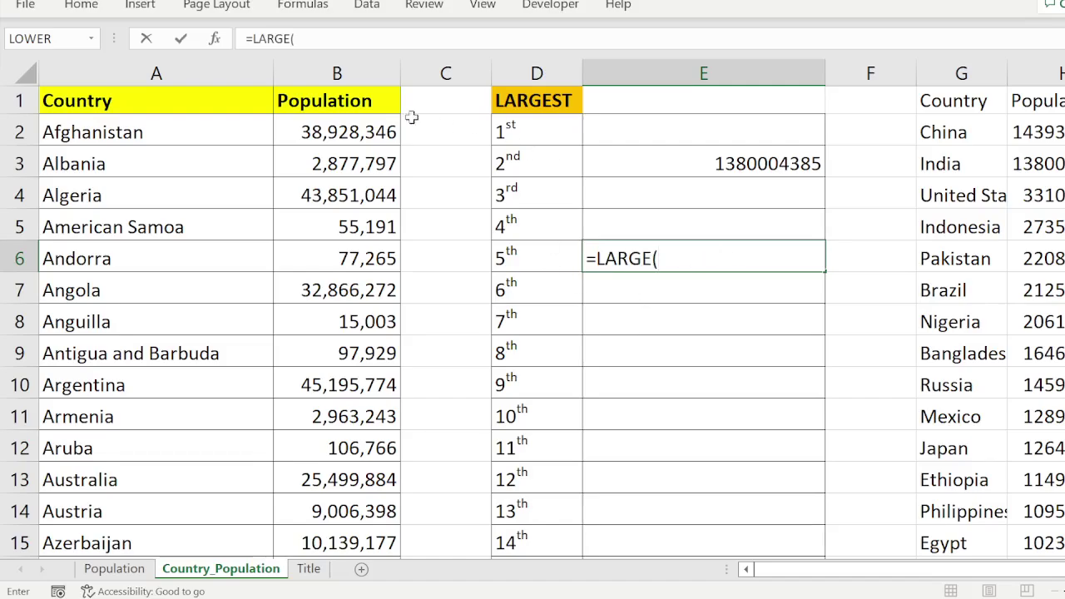
click(325, 134)
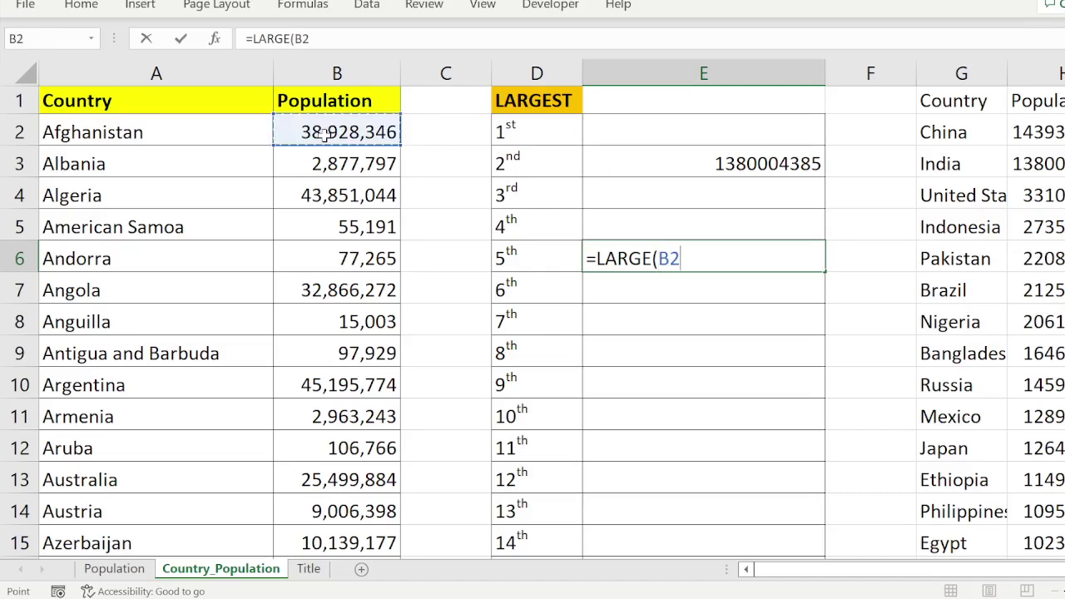
key(ctrl+shift+Down)
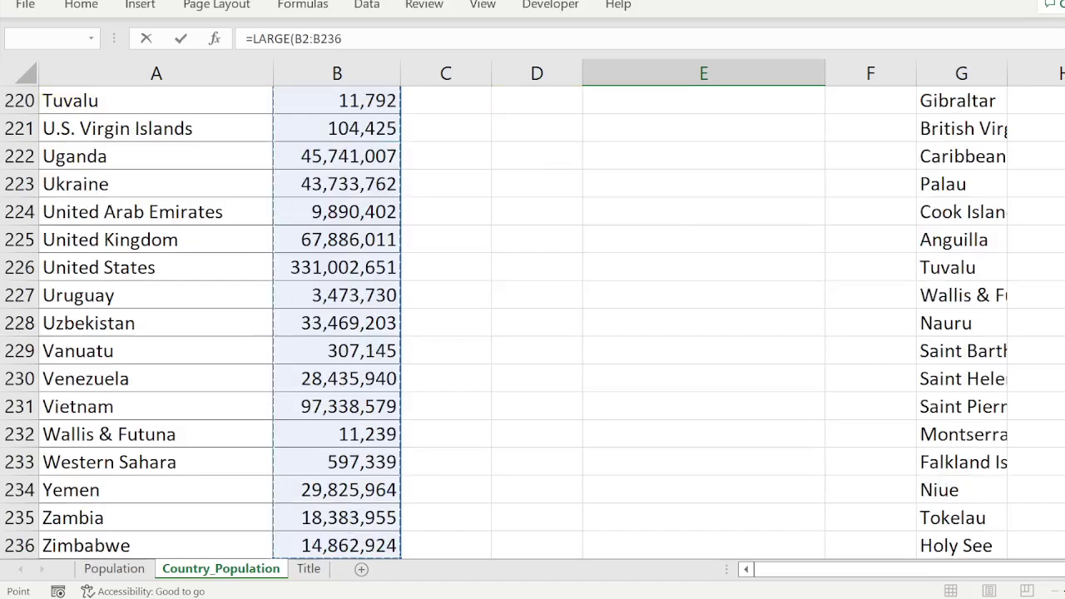
key(ctrl+BackSpace)
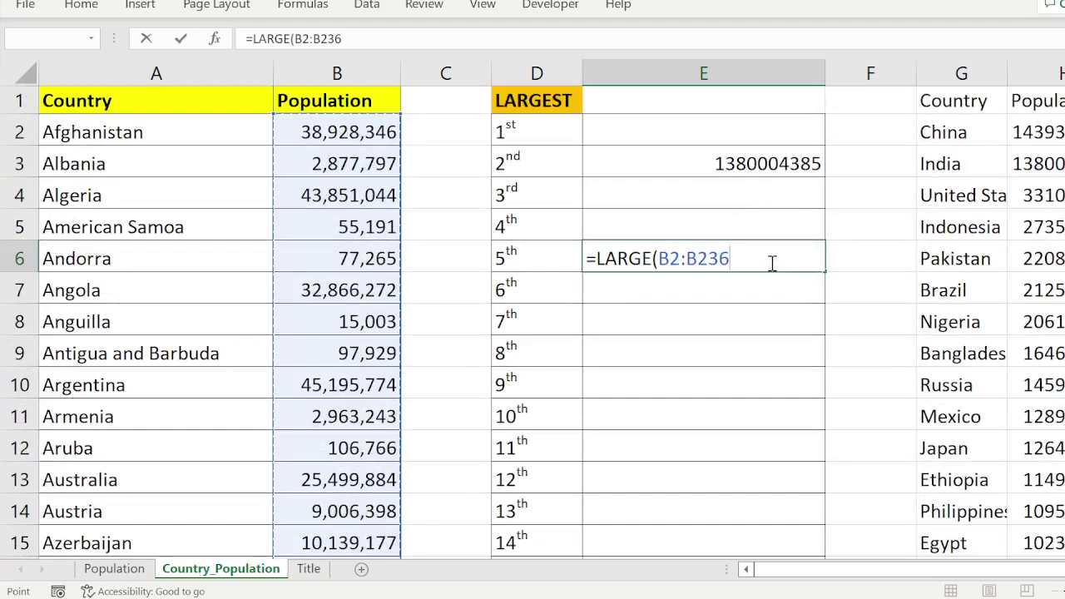
text(,)
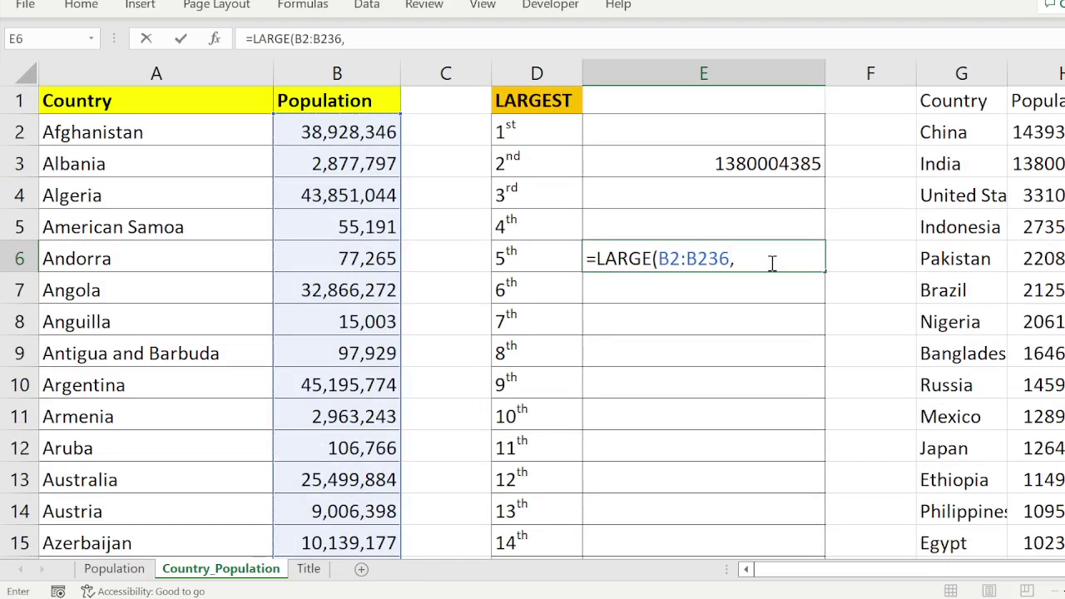
text(5))
key(Return)
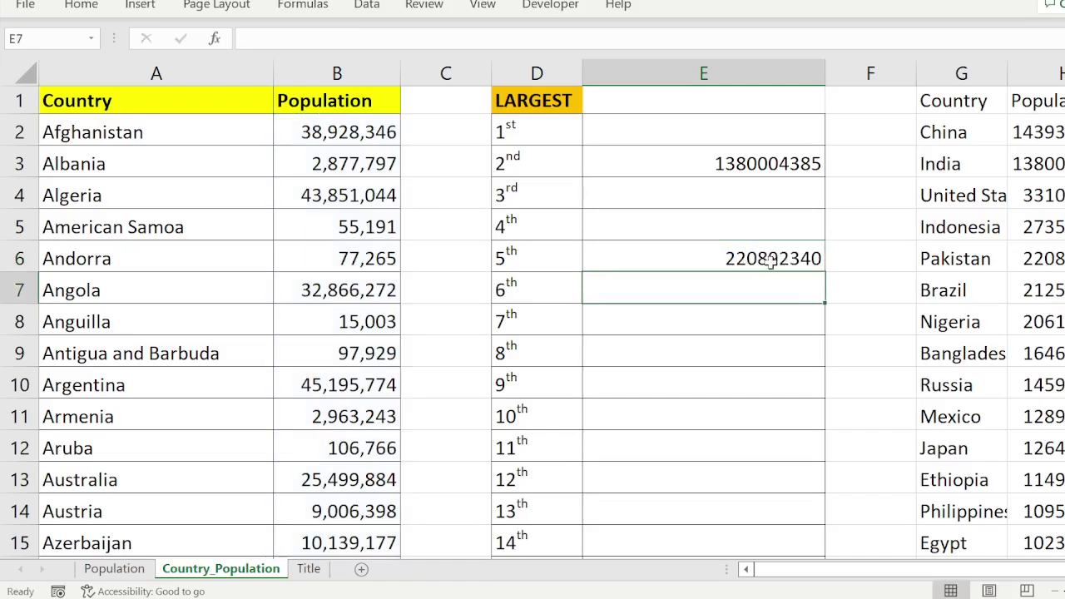
click(772, 261)
click(1058, 258)
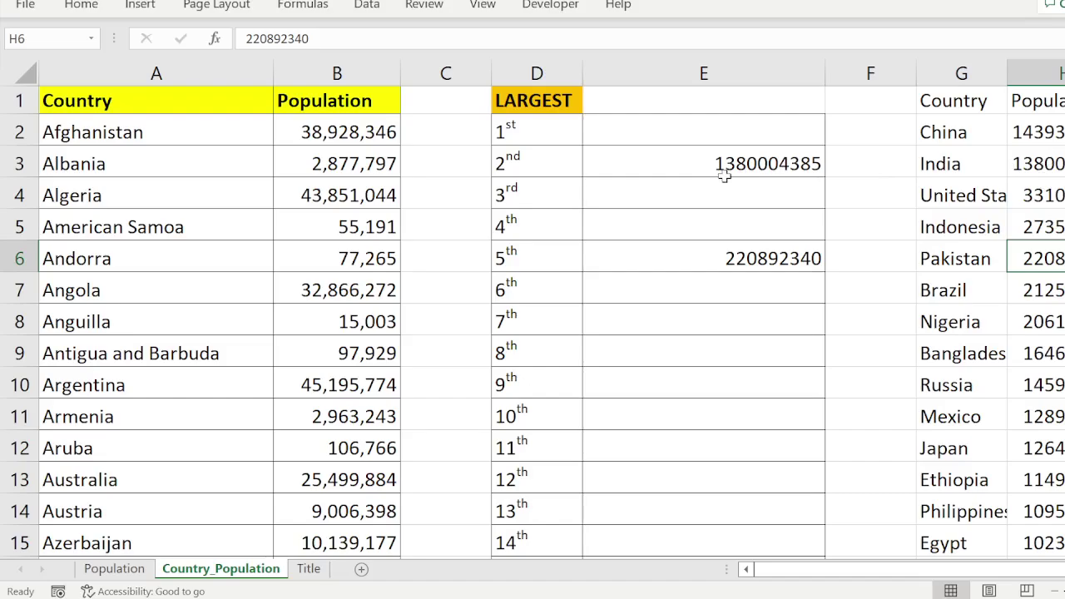
Calculate the largest population in E2 with =MAX(B2:B236)
click(713, 133)
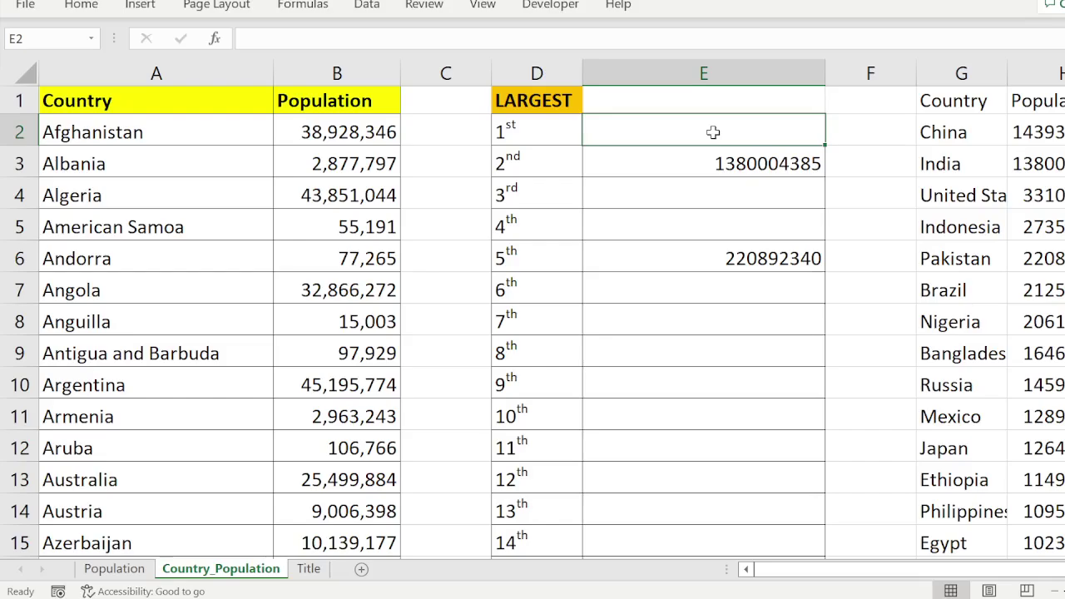
text(=max)
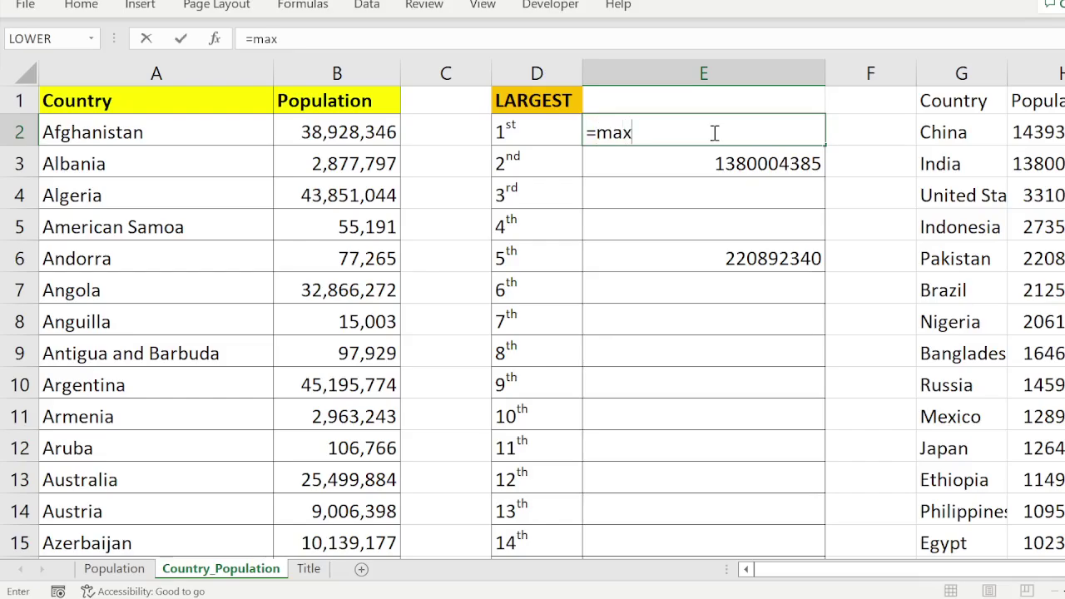
text(()
click(321, 130)
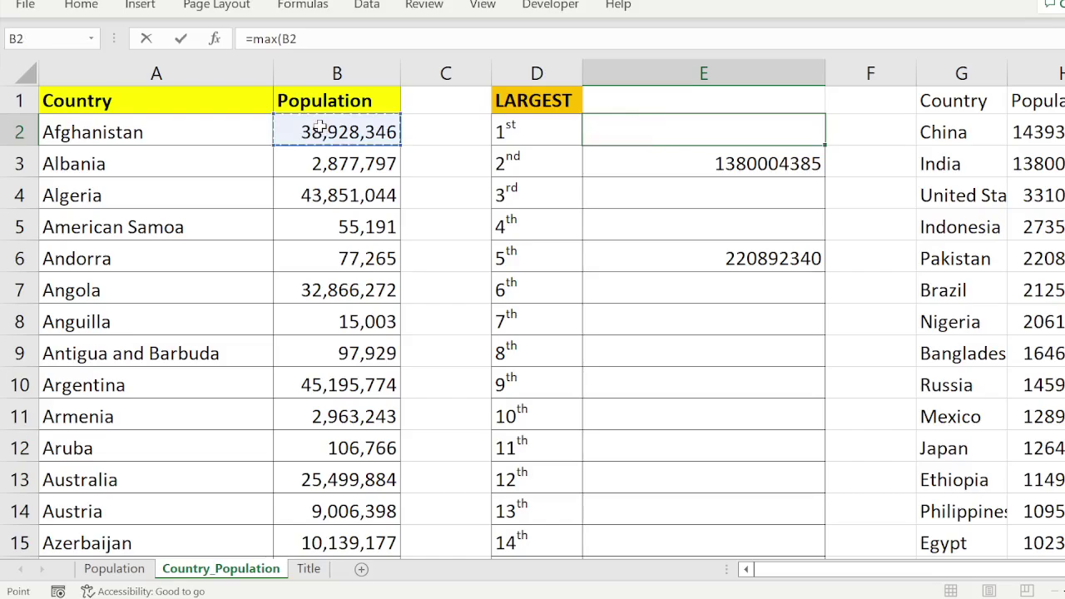
key(ctrl+shift+Down)
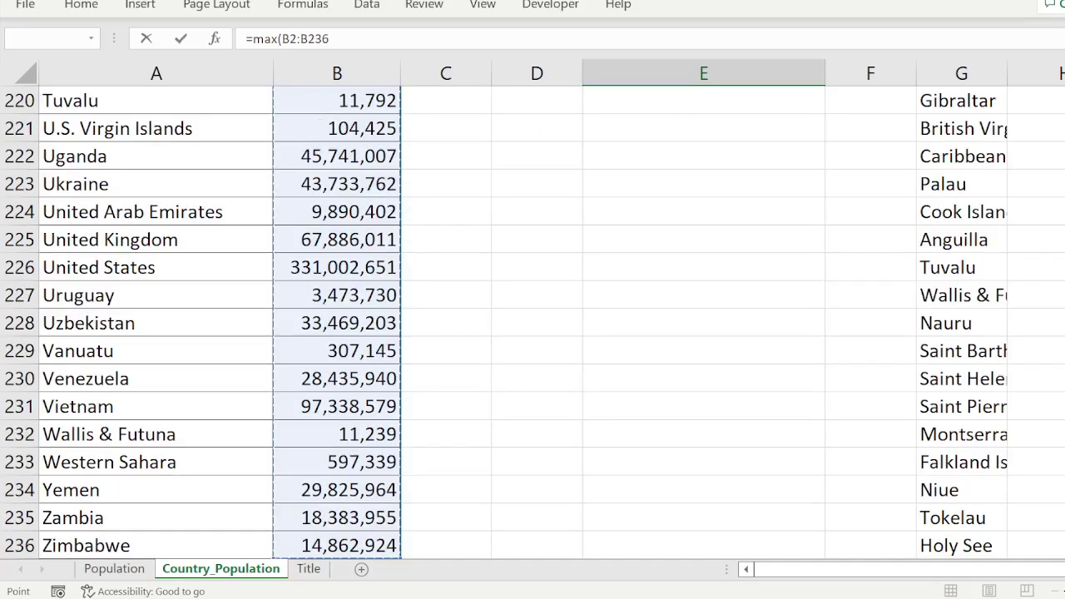
key(ctrl+BackSpace)
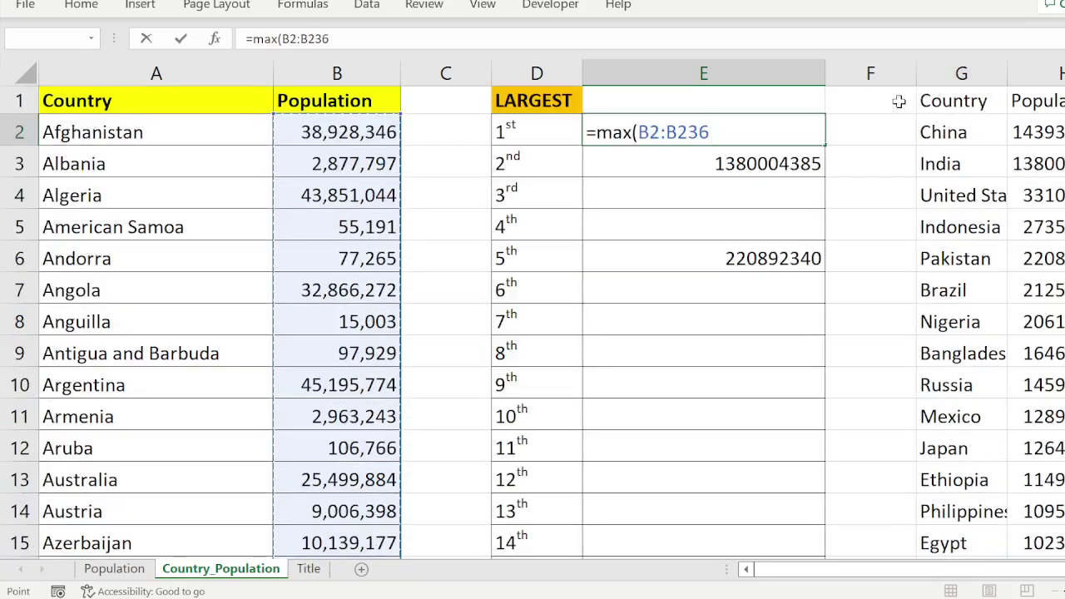
text())
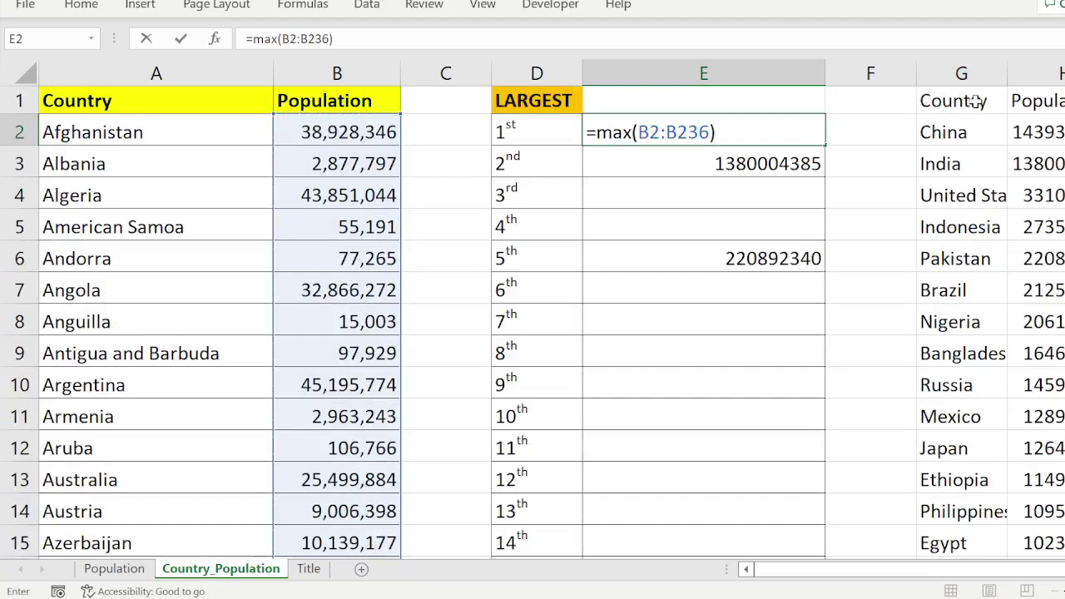
key(Return)
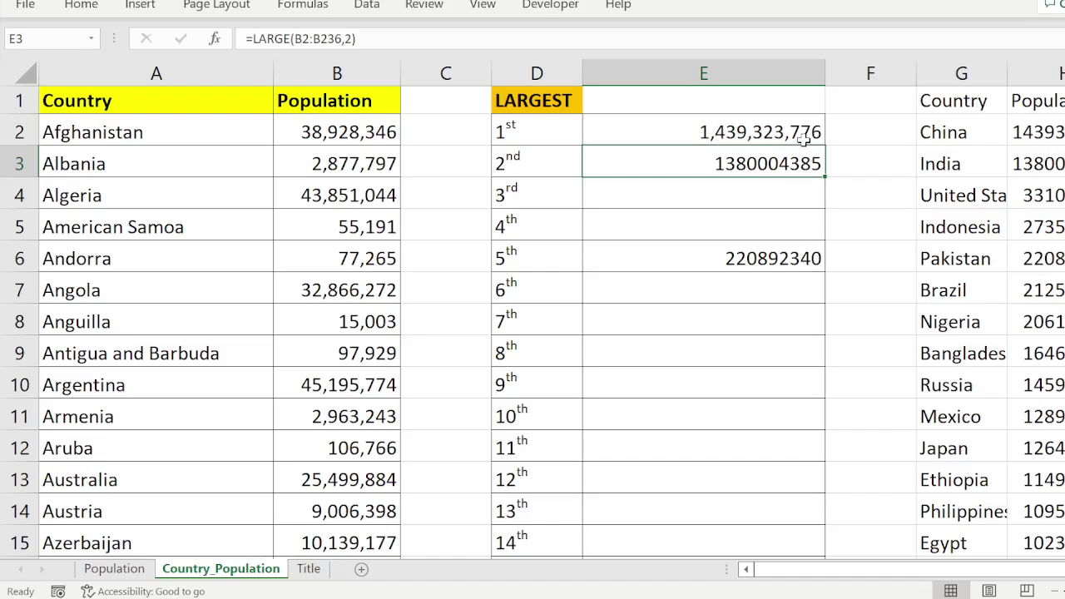
Replace the formula in E2 with =LARGE(B2:B236,1) and review its arguments
click(643, 136)
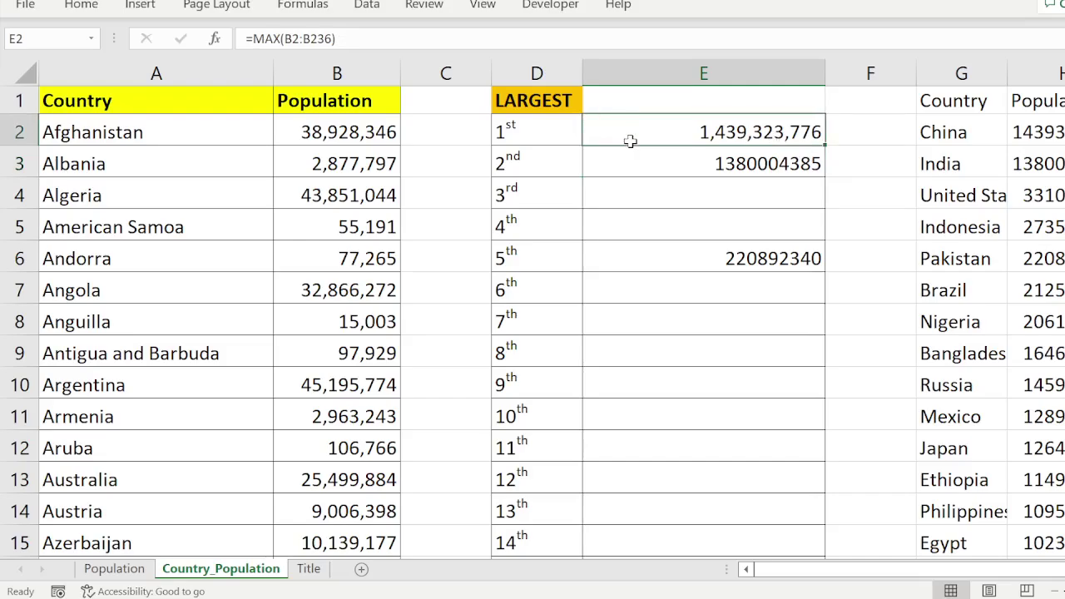
text(=)
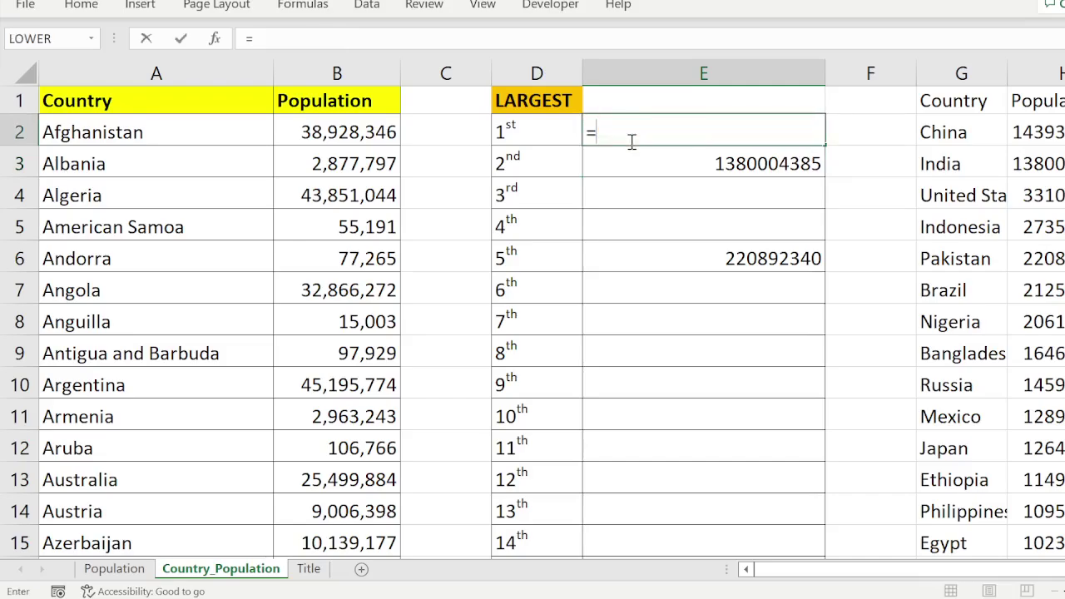
text(large()
click(364, 132)
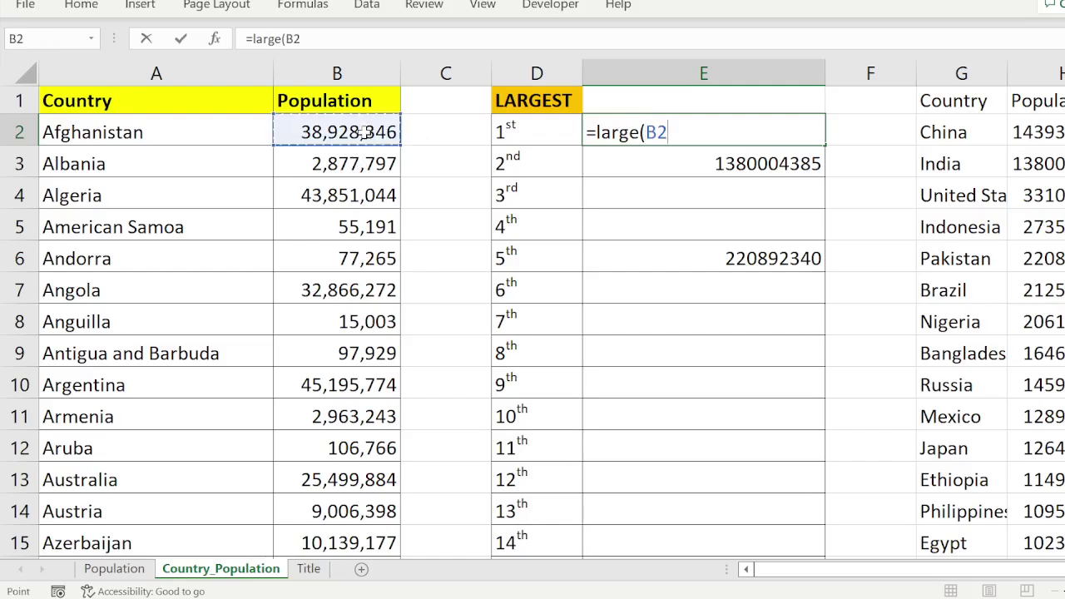
key(ctrl+shift+Down)
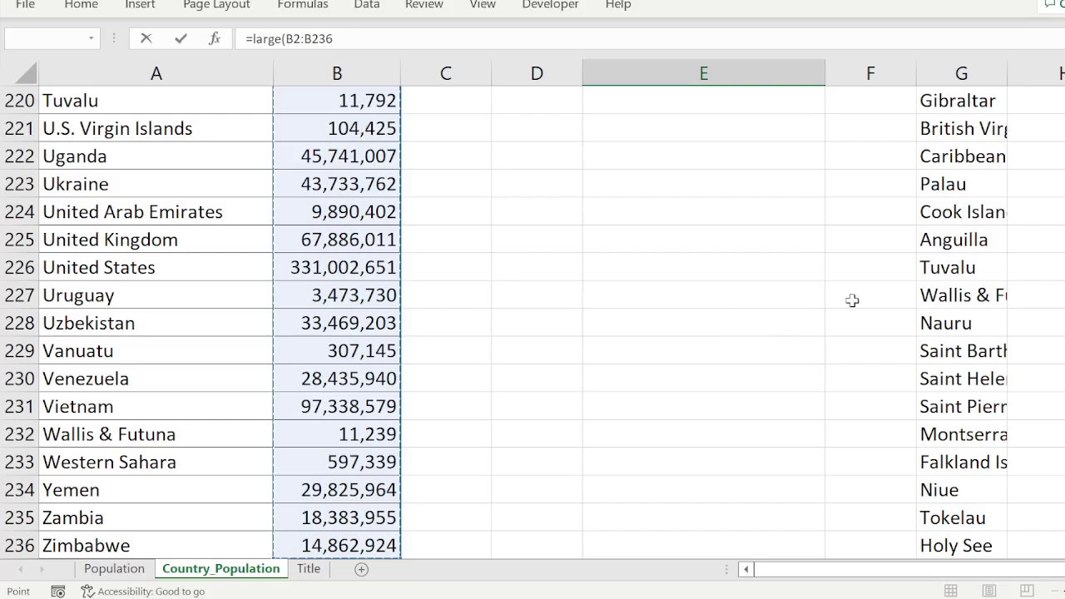
key(ctrl+BackSpace)
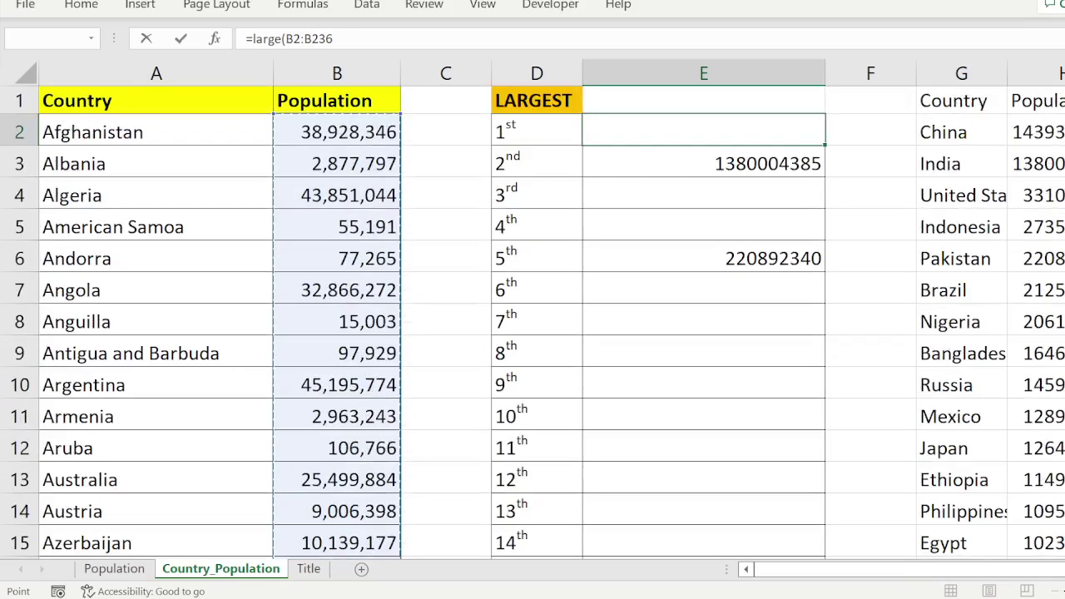
text(,1)
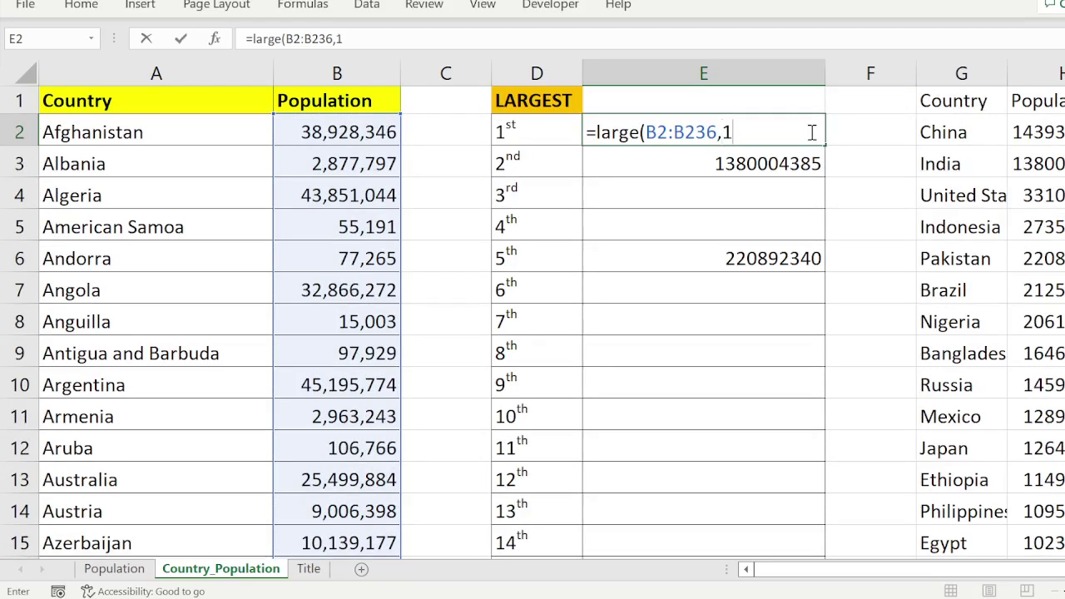
text())
key(Return)
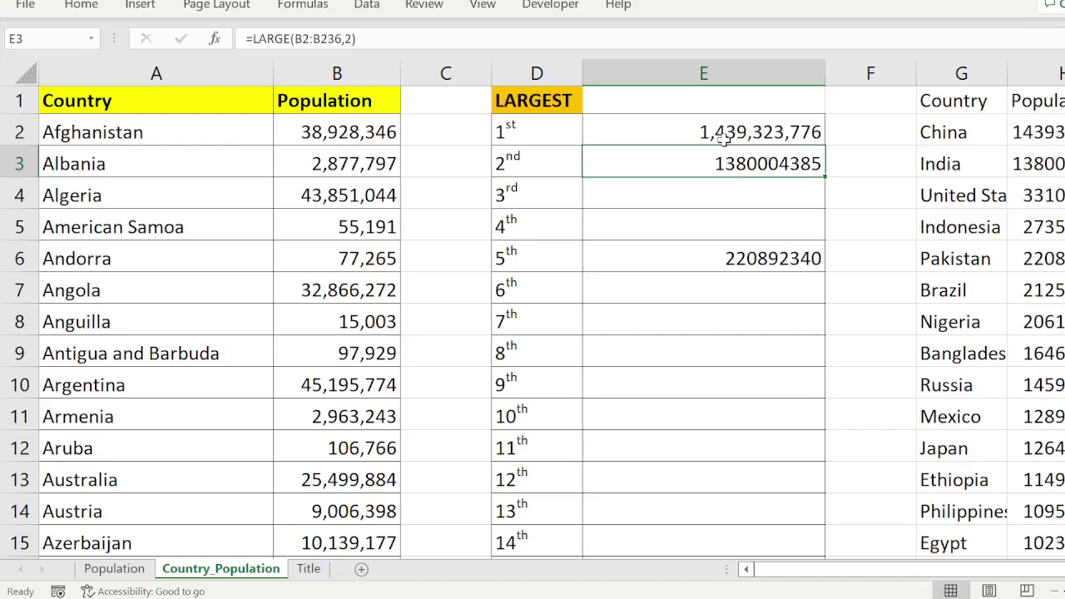
click(673, 127)
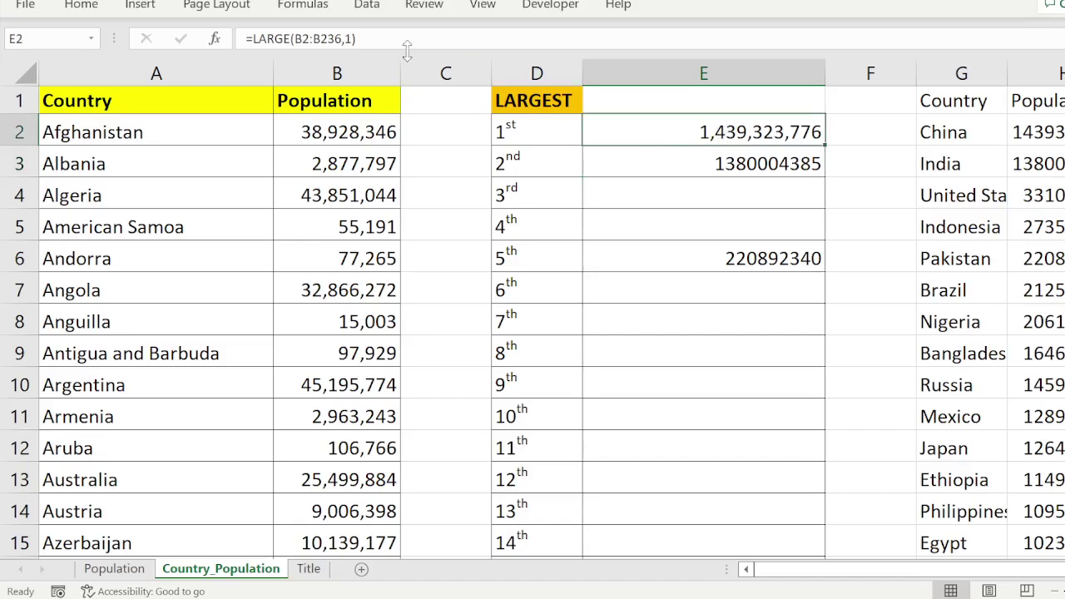
double_click(704, 131)
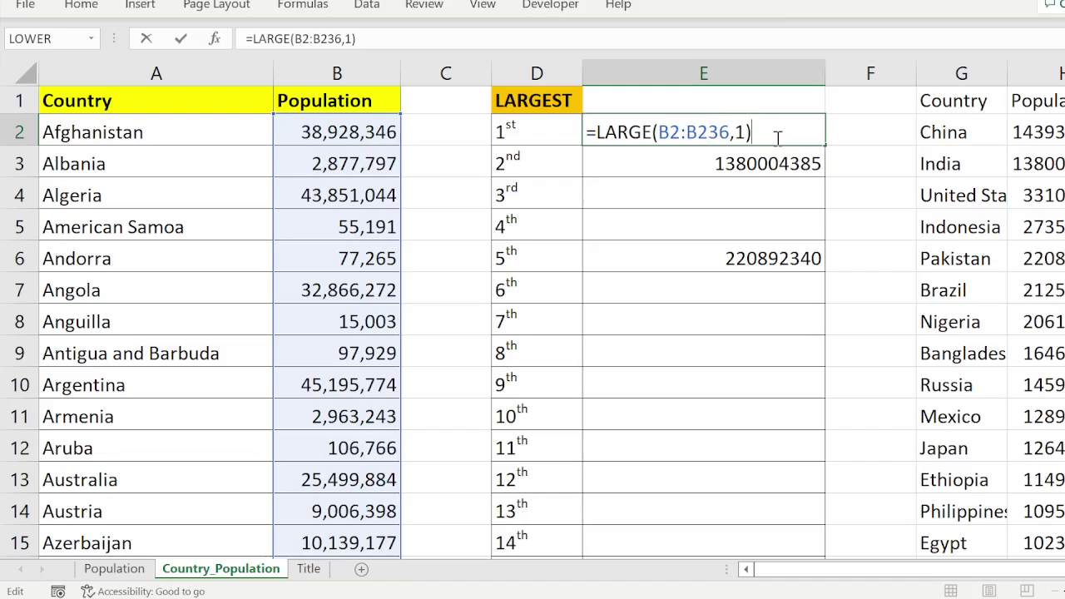
key(Return)
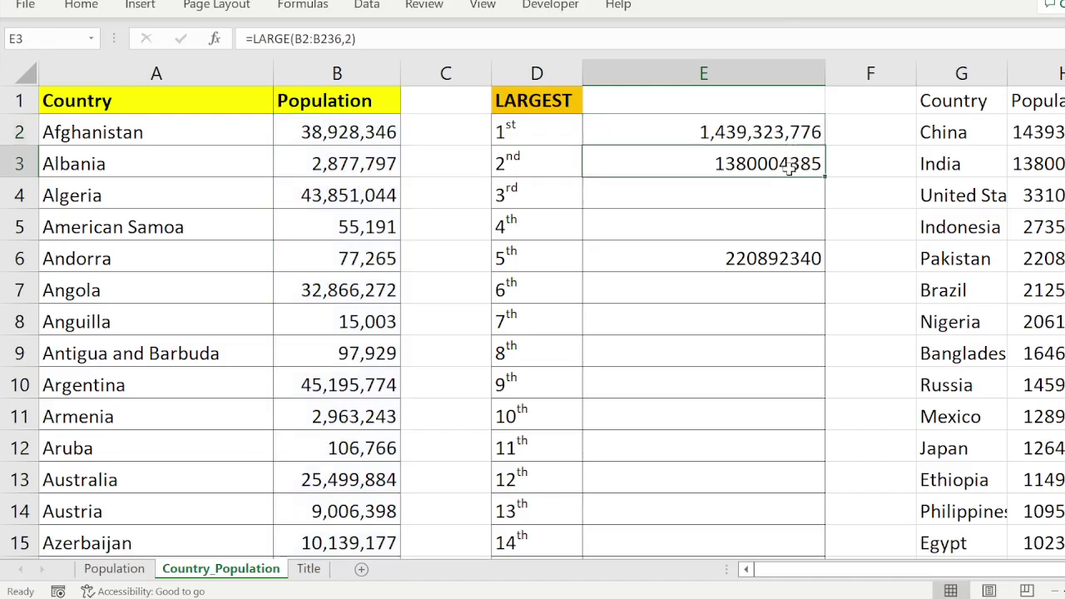
Fill the LARGE formula from E3 down to E5 and change the rank argument in E4 to 3
drag(824, 175, 824, 242)
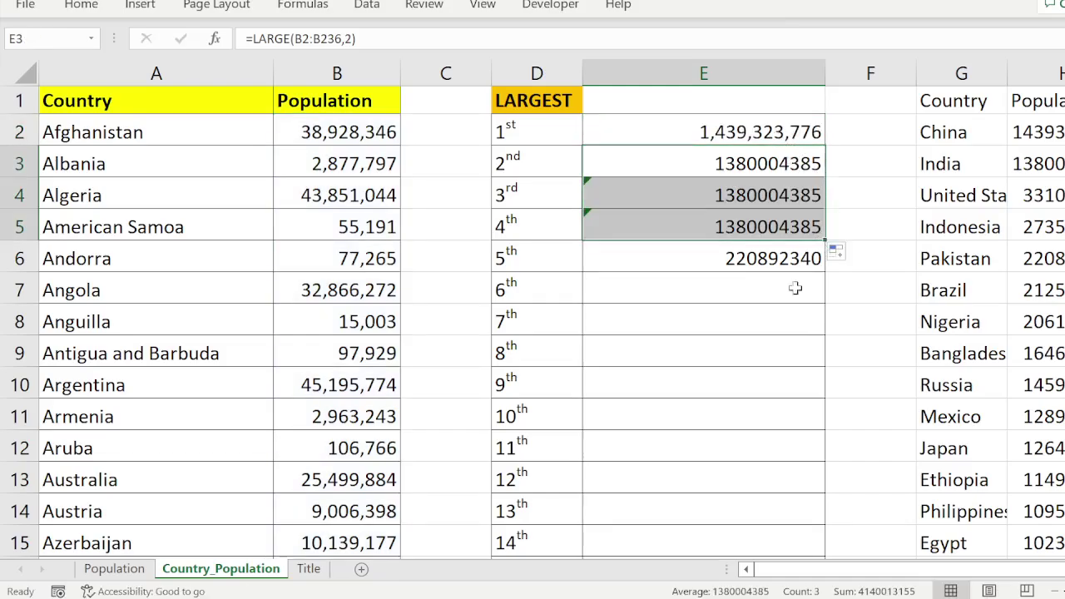
click(763, 195)
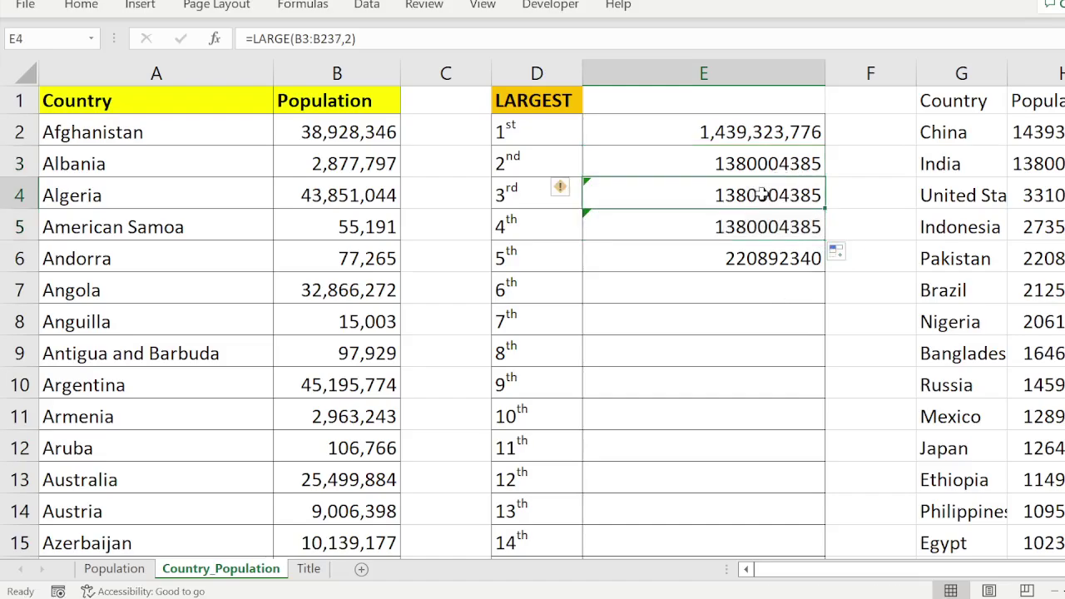
click(353, 38)
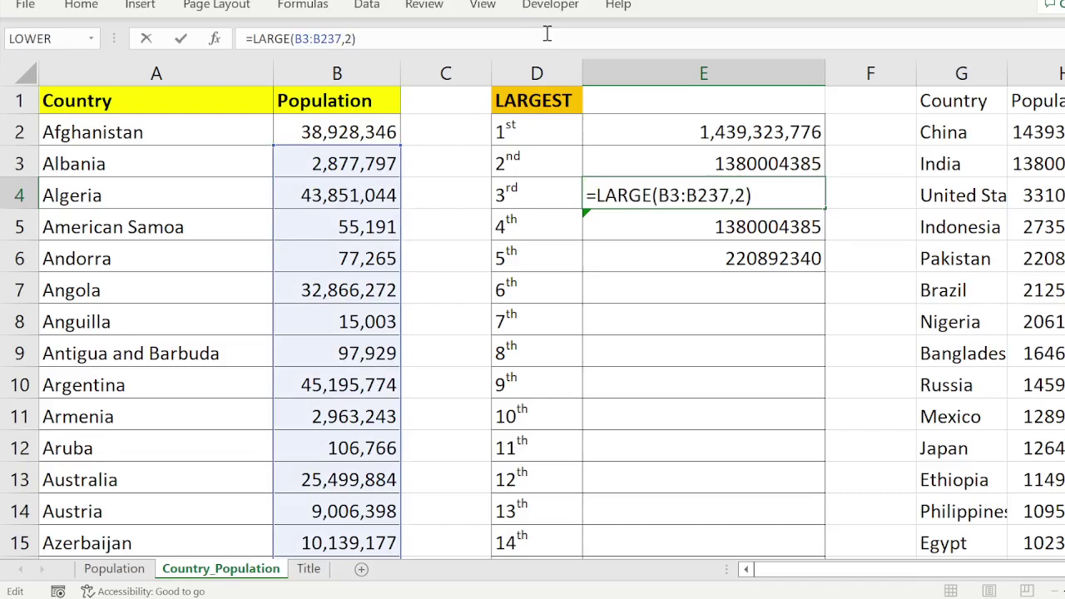
key(BackSpace)
text(3)
key(Return)
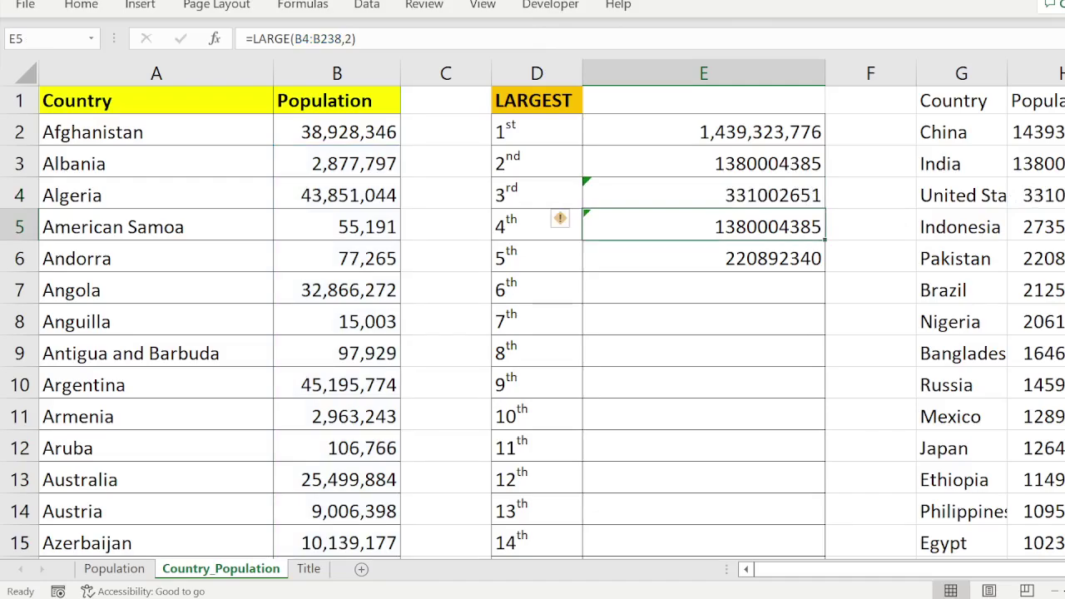
Fill the formulas in E3:E4 down through E6 and change the rank argument in E5 to 4
drag(787, 164, 827, 270)
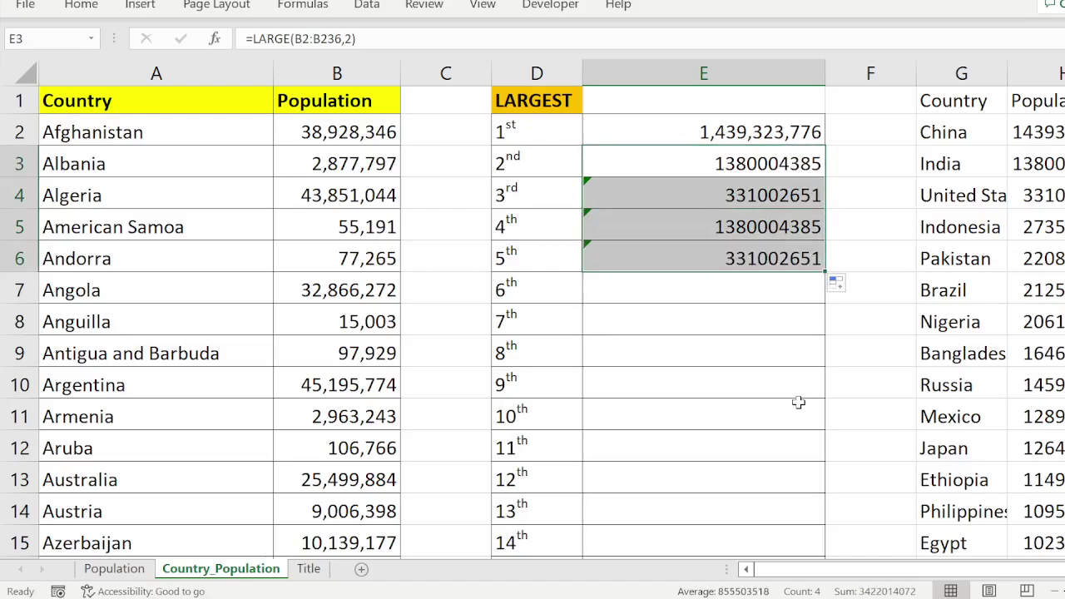
click(786, 226)
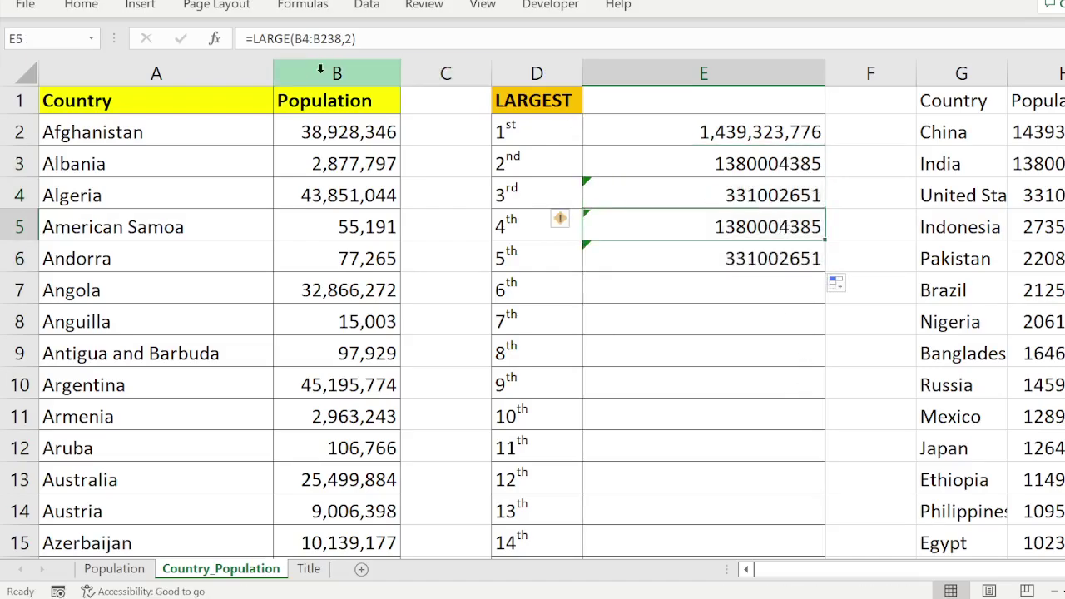
click(357, 39)
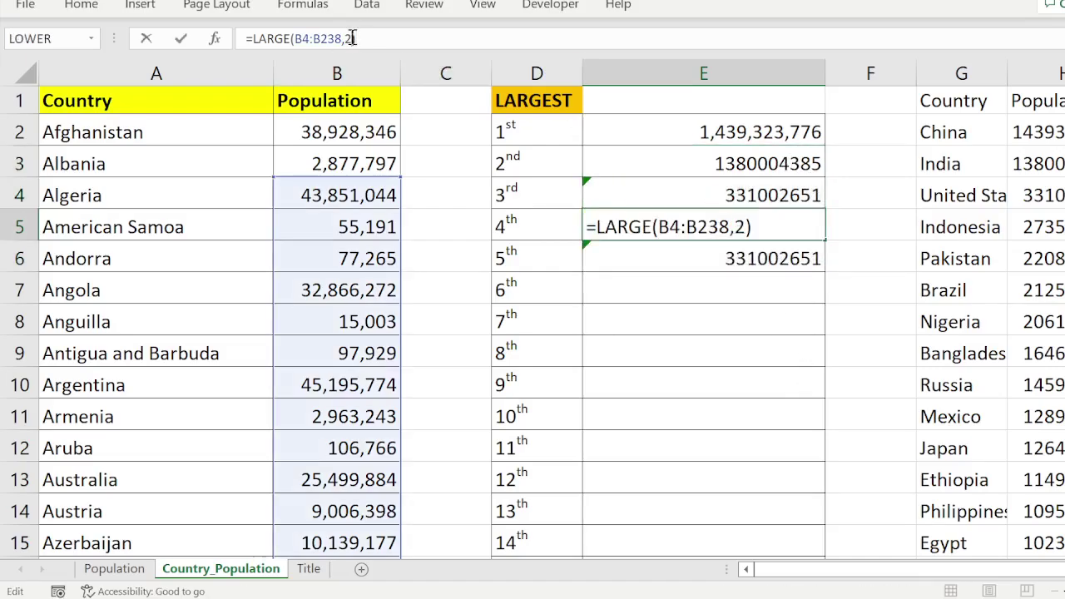
key(BackSpace)
text(4)
key(Return)
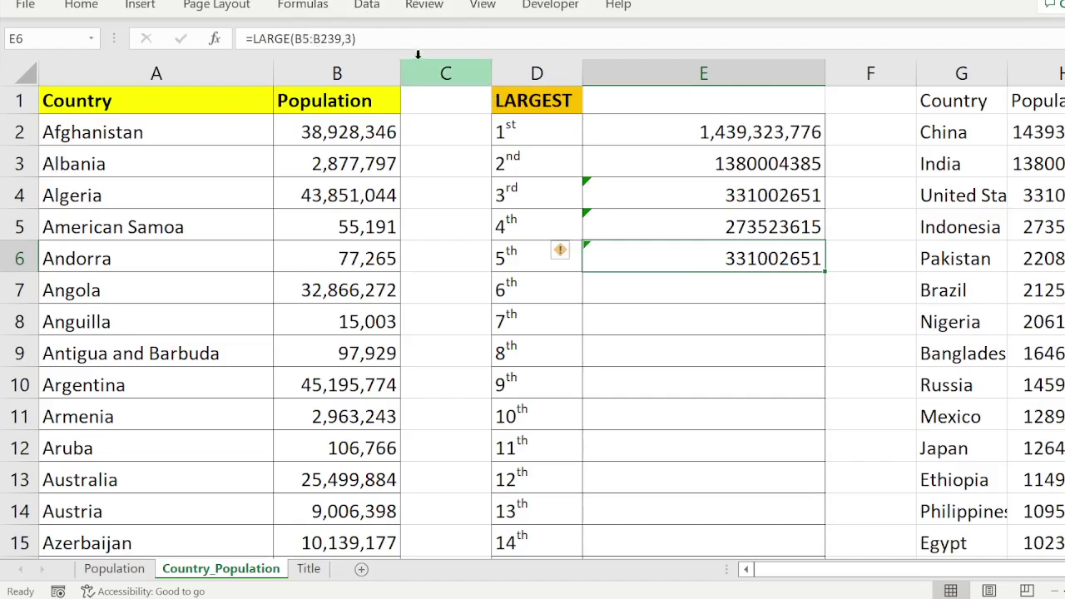
Change the rank argument of the LARGE formula in E6 to 5
click(354, 40)
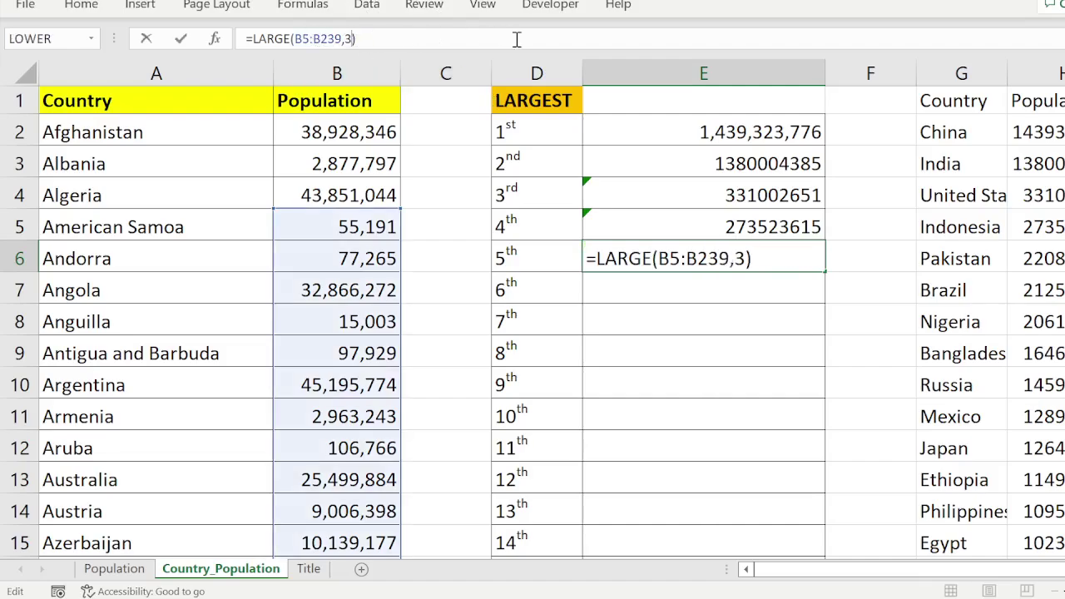
key(BackSpace)
text(5)
key(Return)
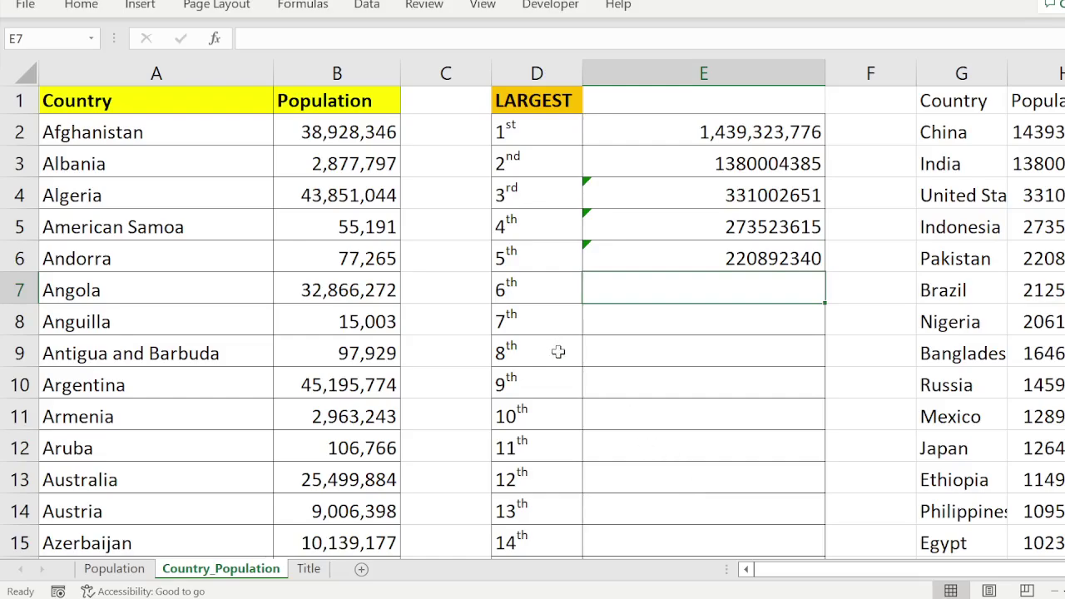
click(688, 533)
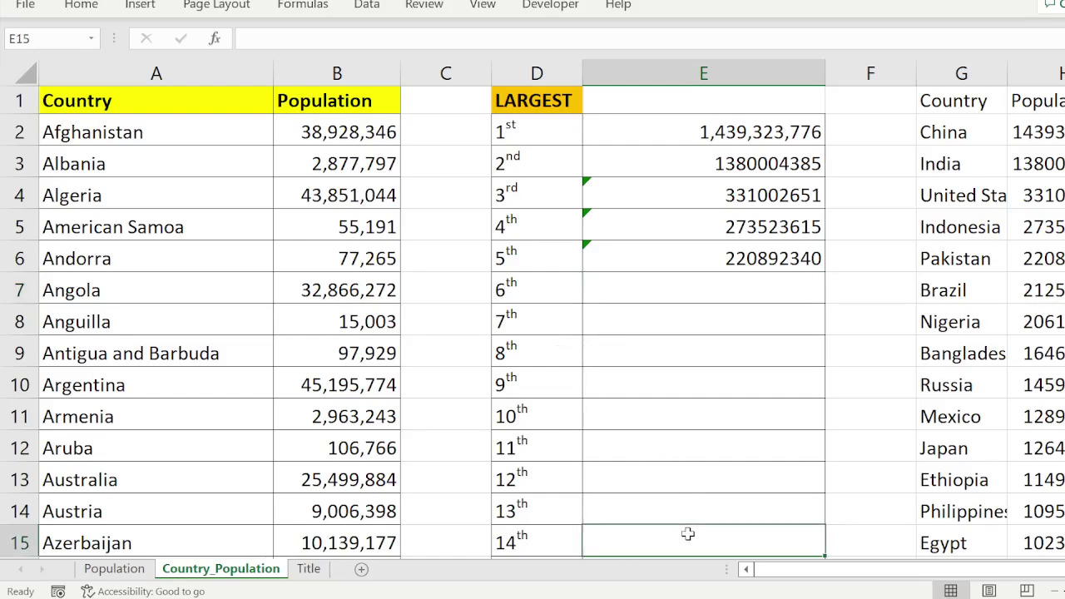